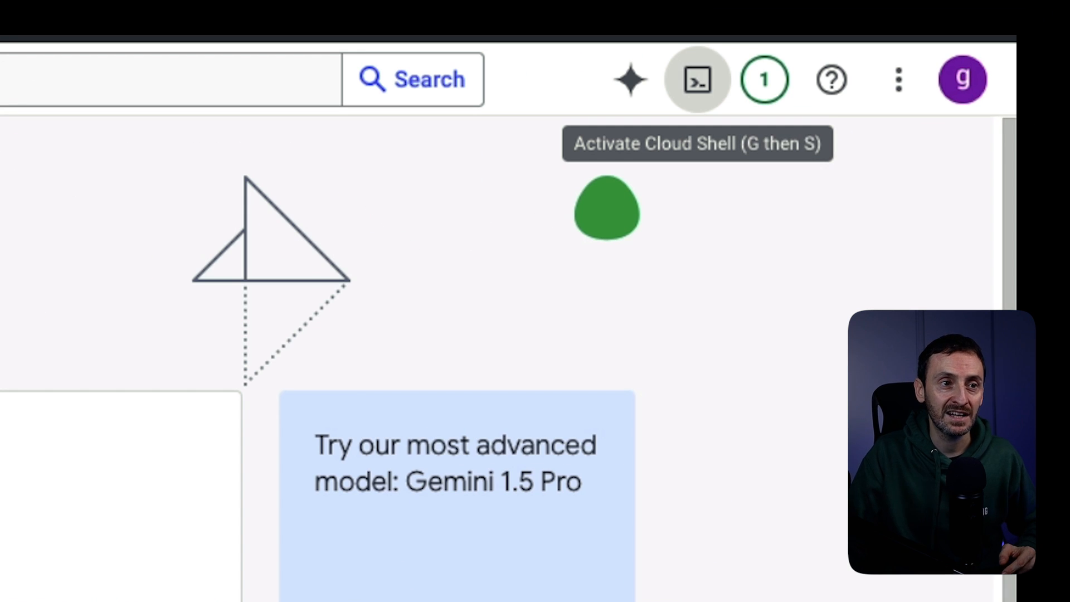
- Open Cloud Shell, then enable the Compute Engine API from the VM instances page
click(697, 79)
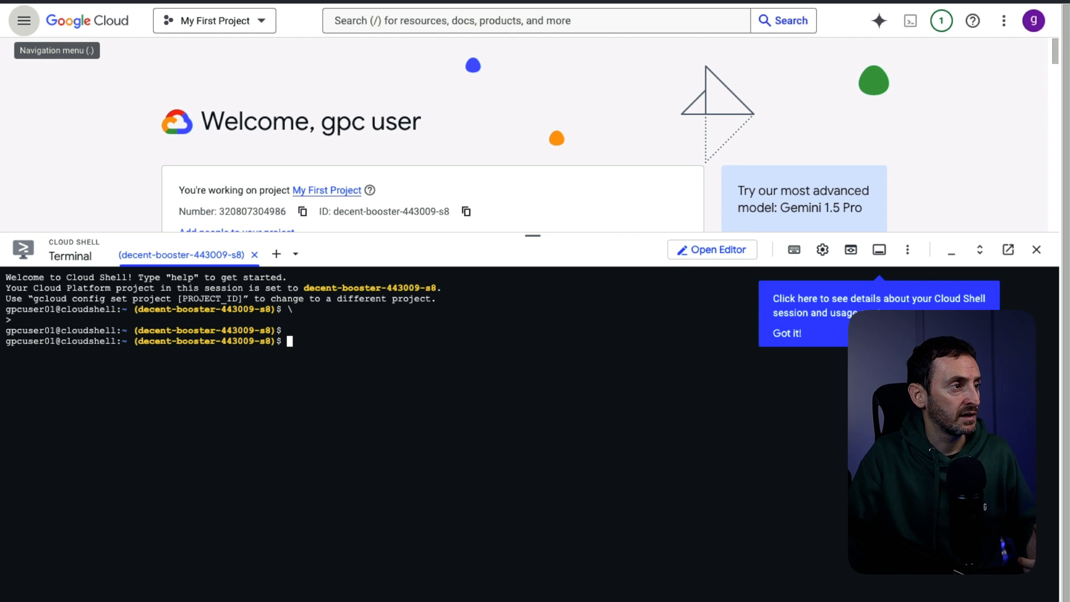
click(24, 21)
mouse_move(25, 58)
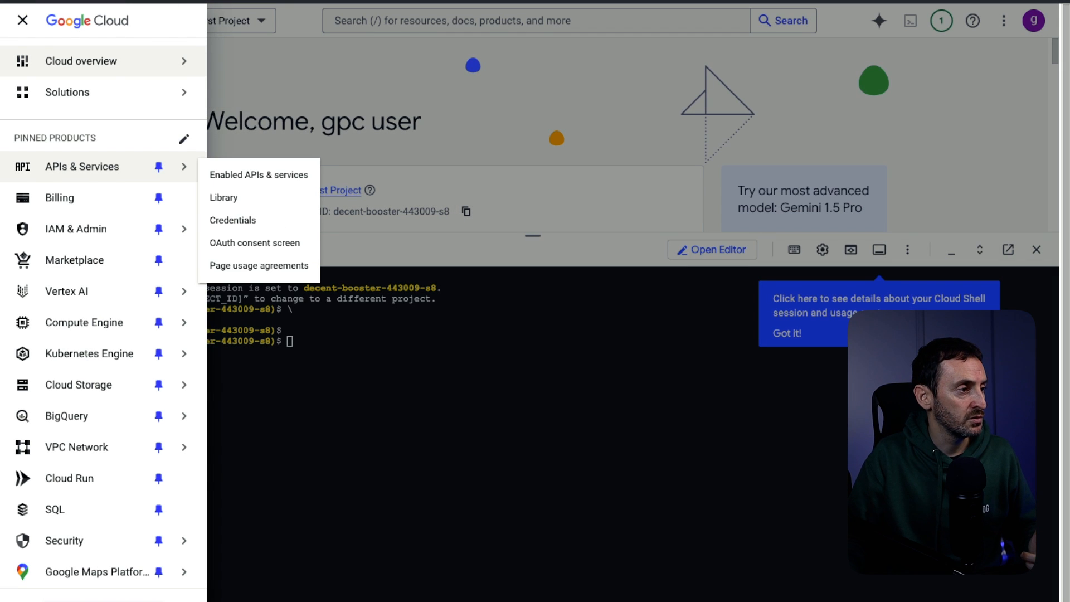
mouse_move(101, 322)
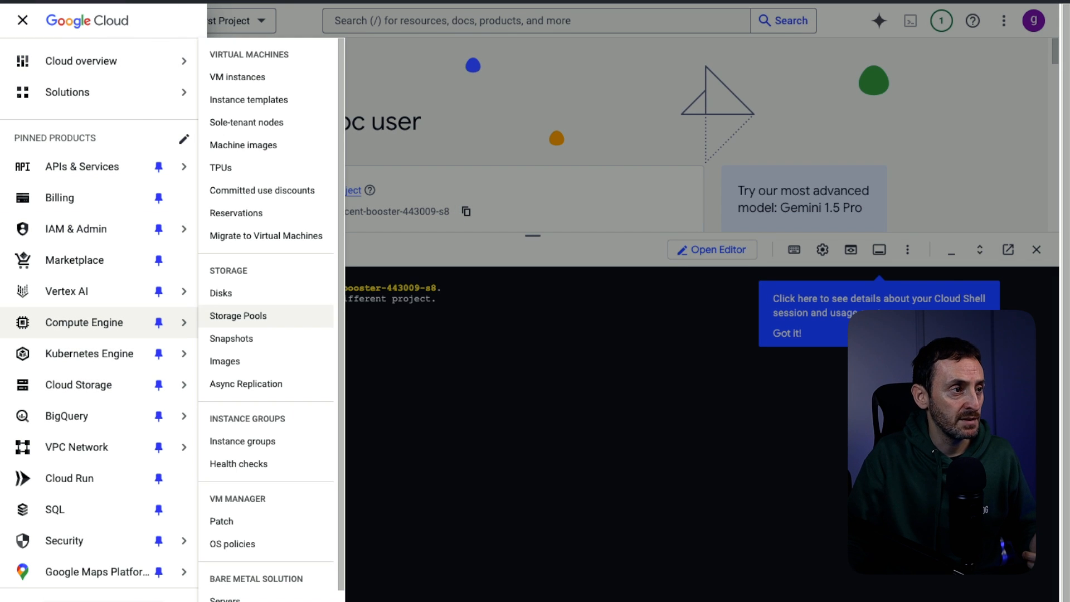
click(238, 77)
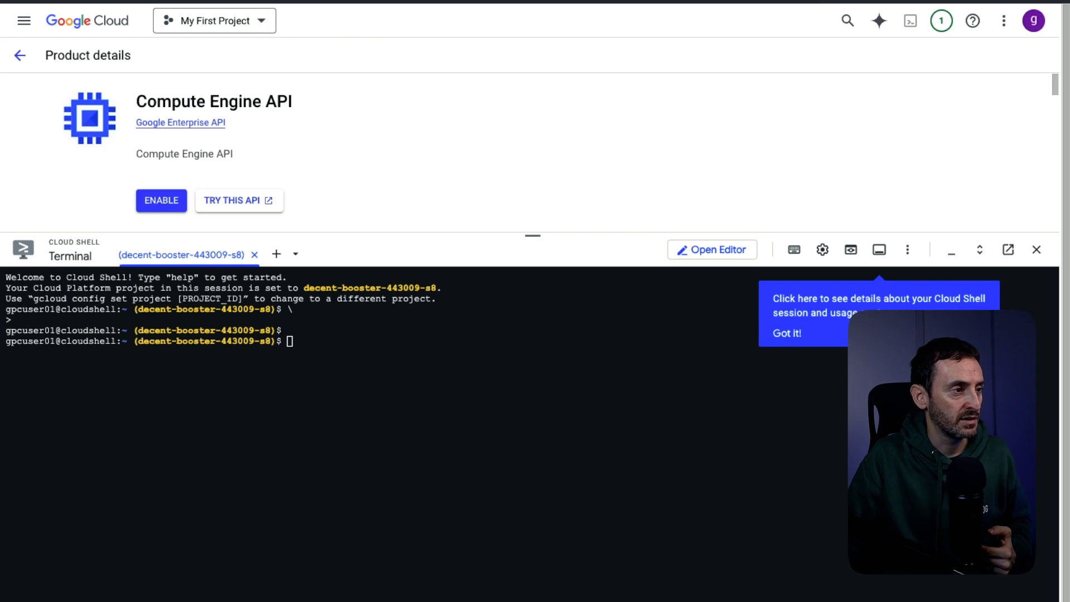
click(161, 201)
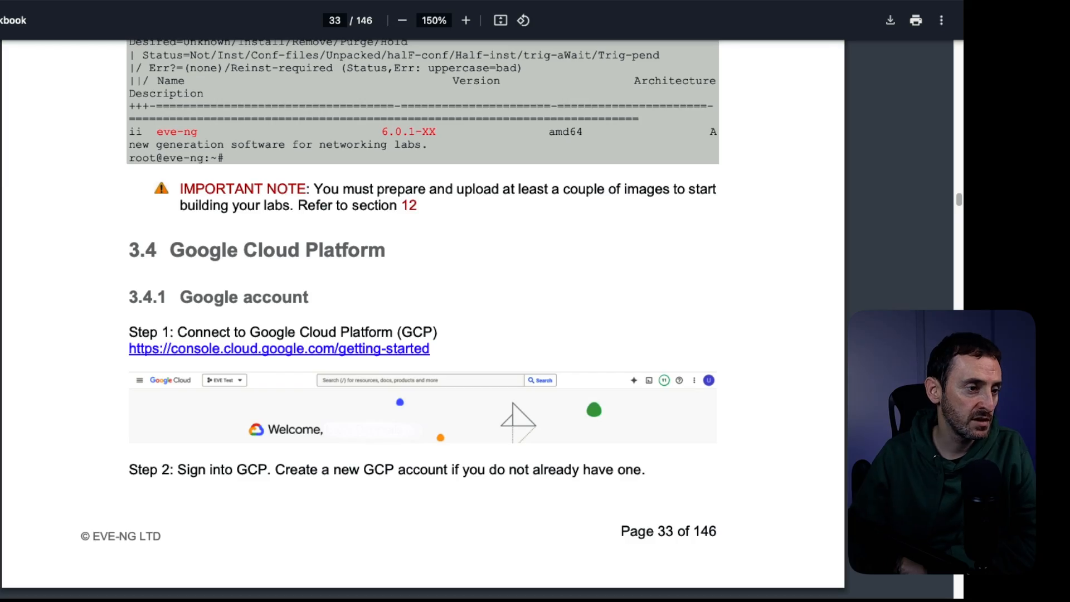
- Scroll the cookbook PDF from section 3.4.1 down to page 34 and section 3.4.3 Creating VM
scroll(423, 312, down, 5)
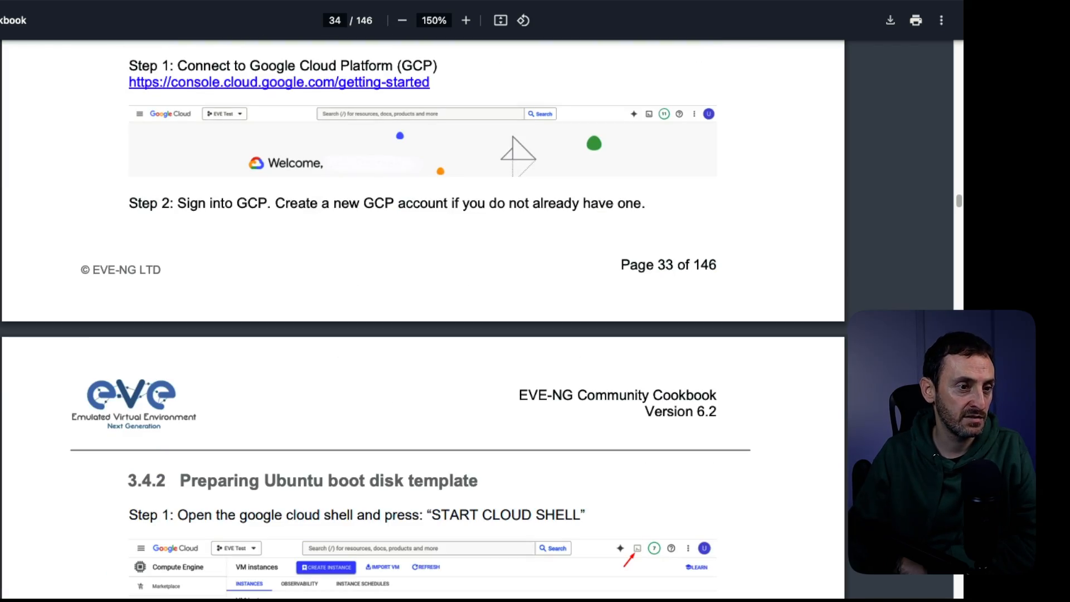
scroll(424, 318, up, 1)
scroll(424, 318, down, 4)
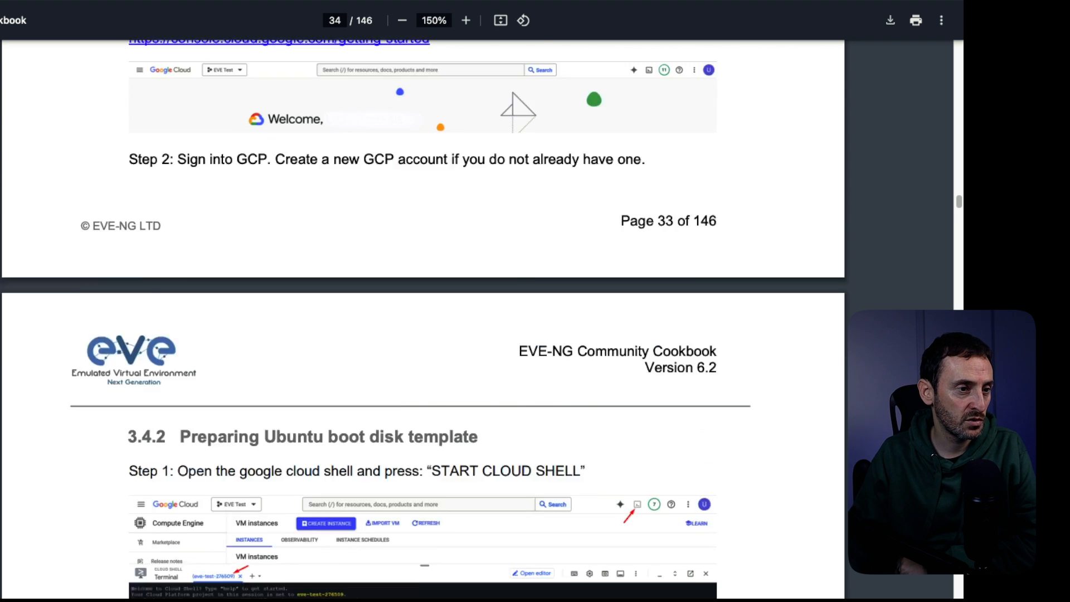
scroll(424, 317, down, 2)
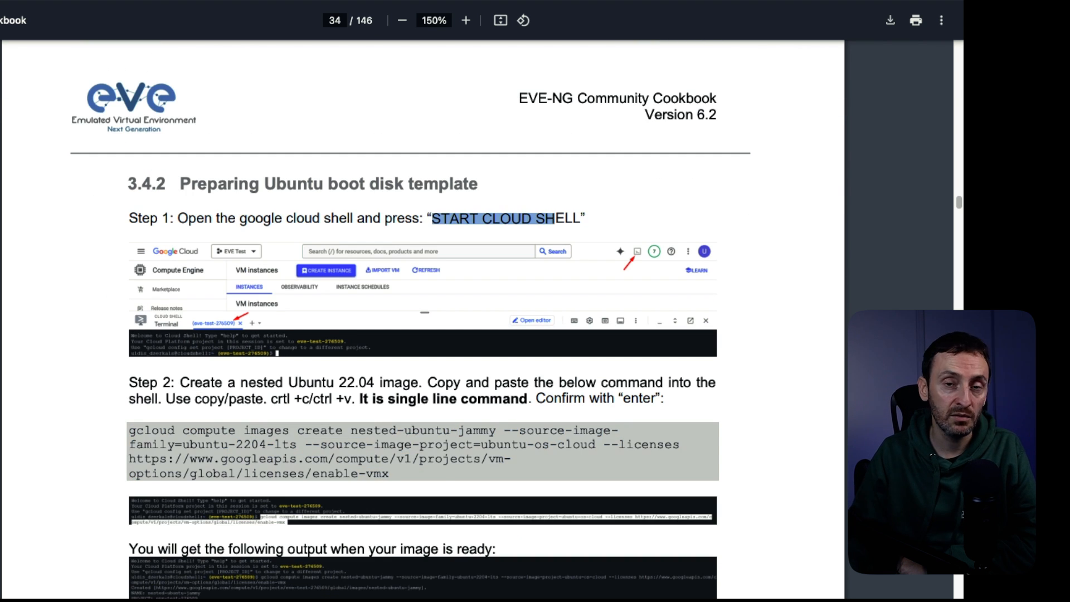
scroll(423, 318, down, 1)
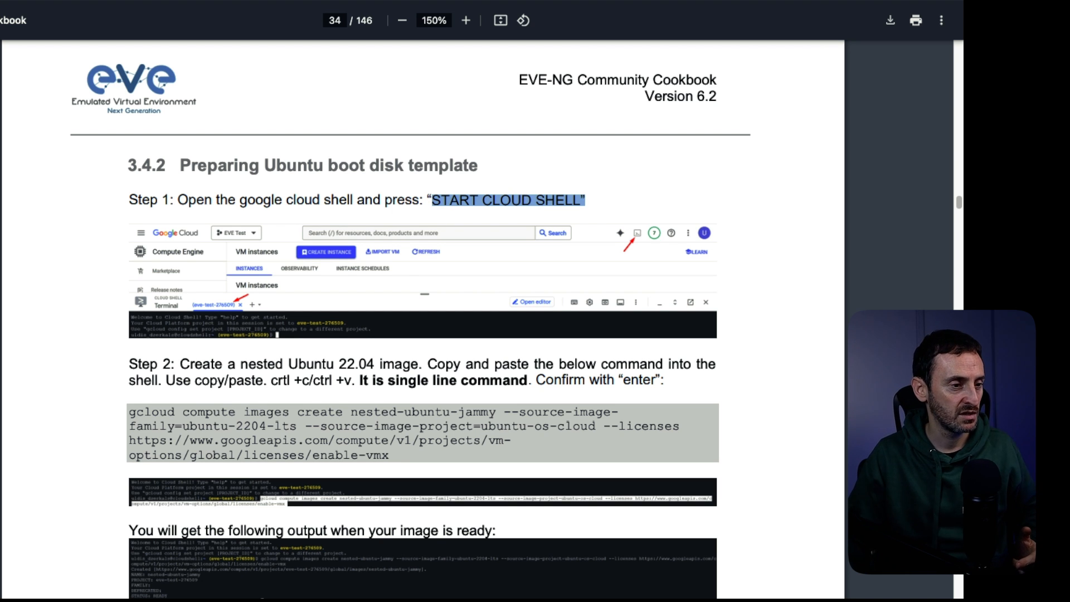
scroll(423, 318, down, 5)
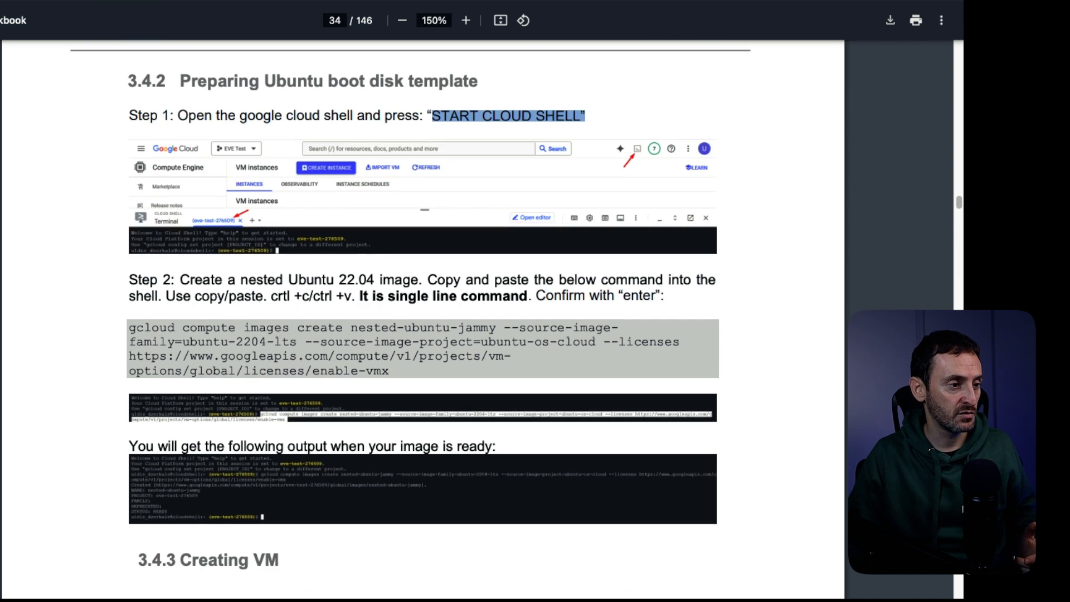
scroll(422, 318, down, 8)
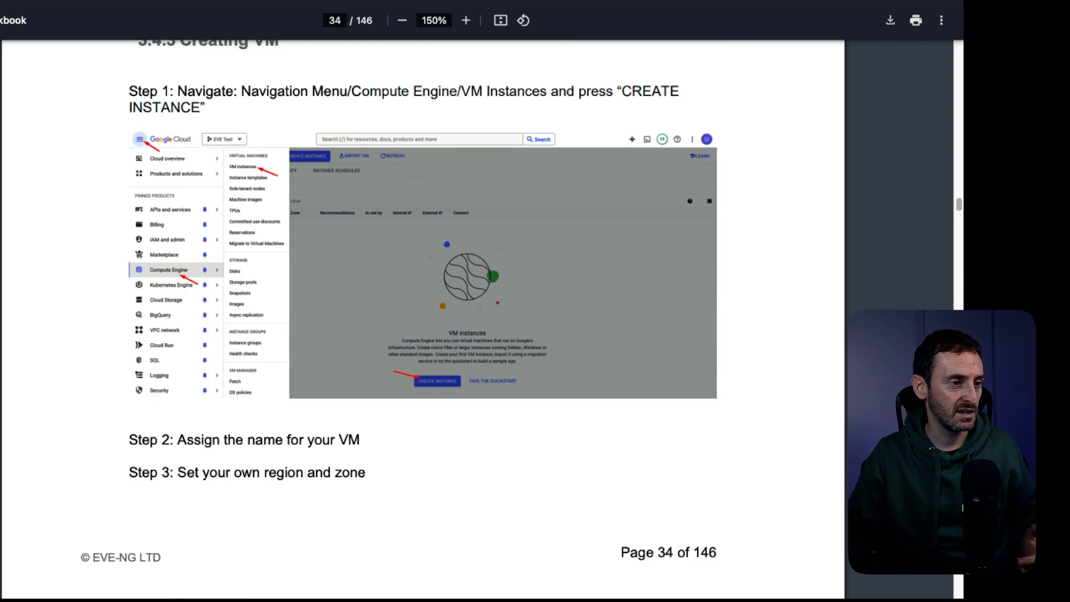
scroll(423, 317, down, 10)
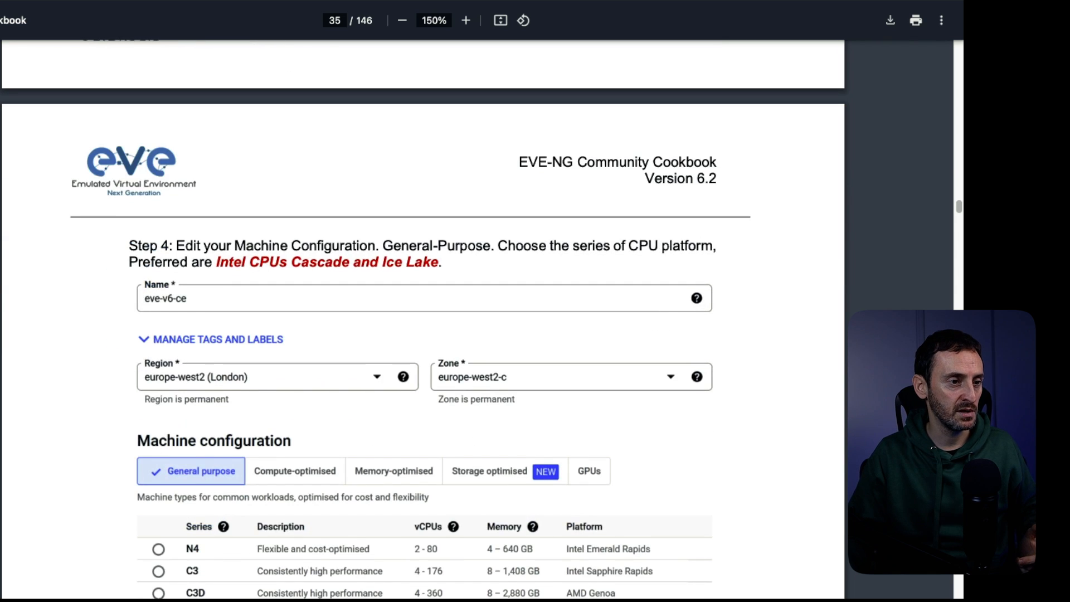
- Read Creating VM Steps 4–8 through the Firewall section, then return to section 3.4.2
scroll(423, 318, down, 5)
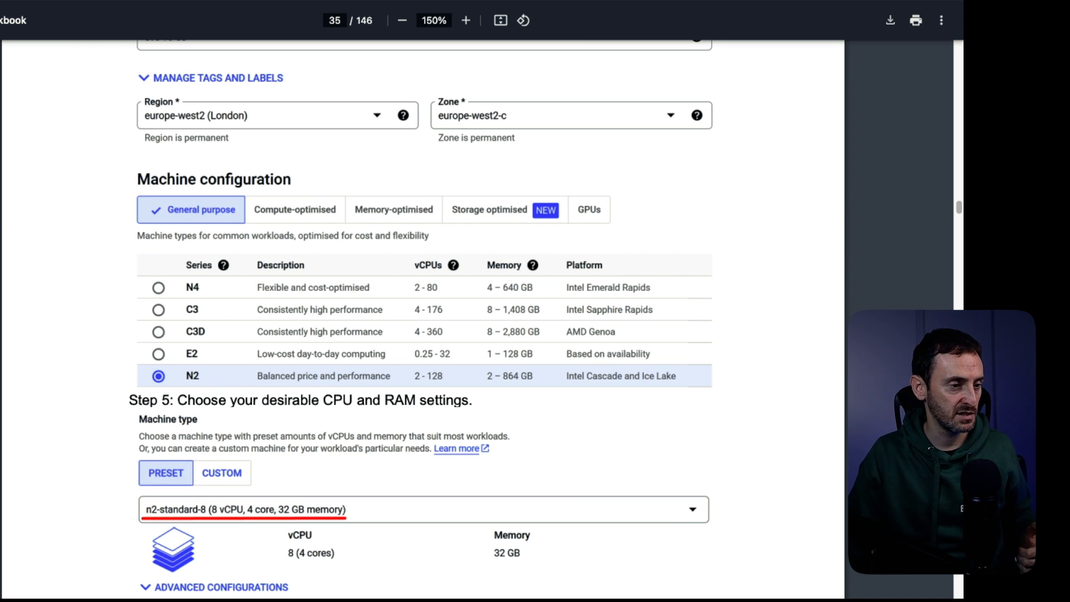
scroll(423, 318, down, 6)
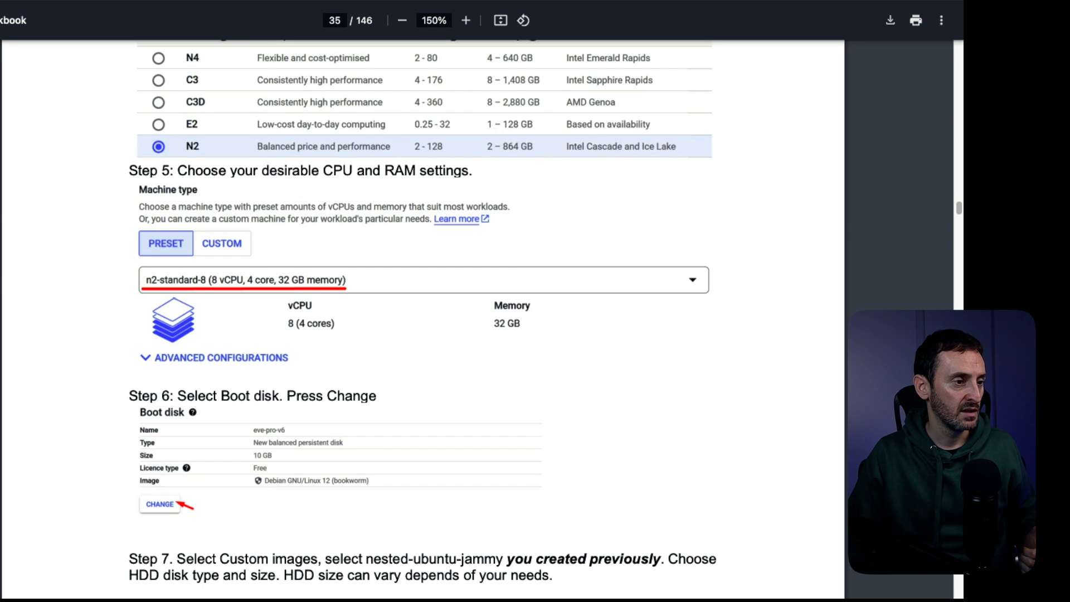
scroll(423, 318, down, 10)
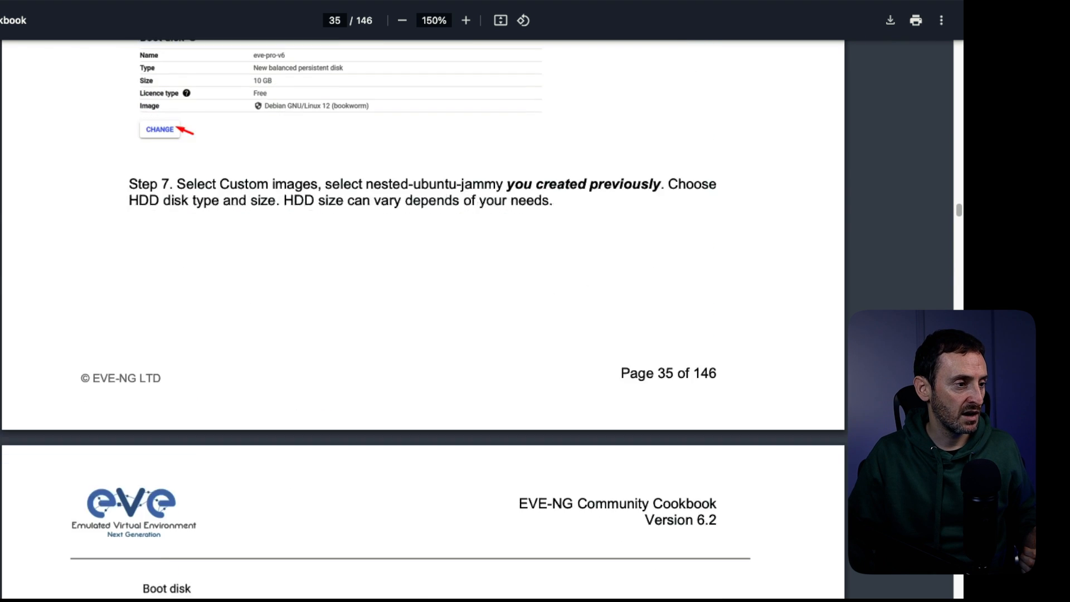
scroll(424, 317, down, 3)
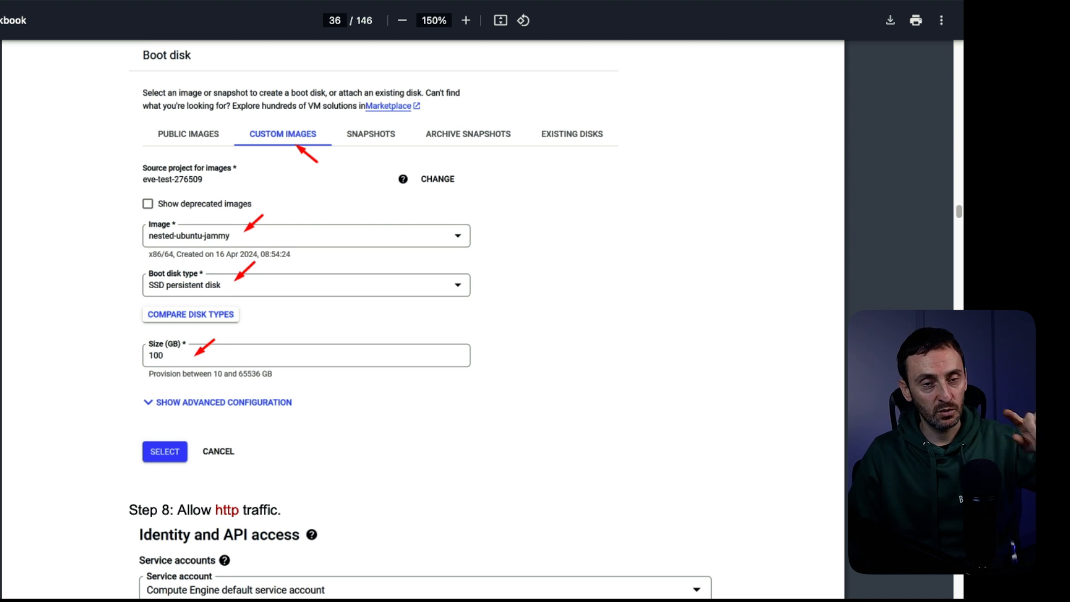
scroll(485, 318, down, 2)
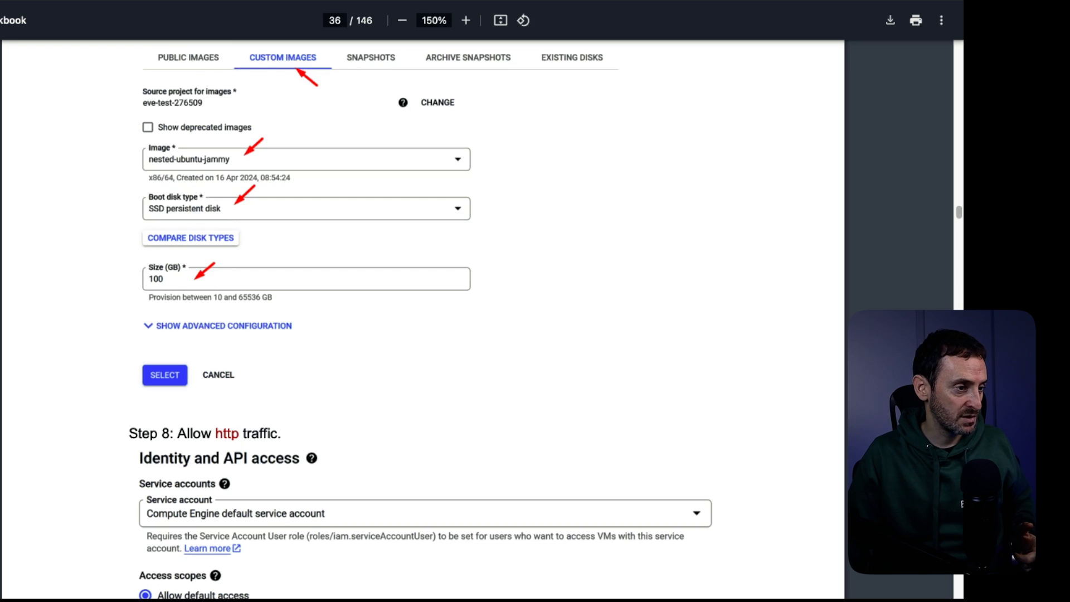
scroll(423, 318, down, 12)
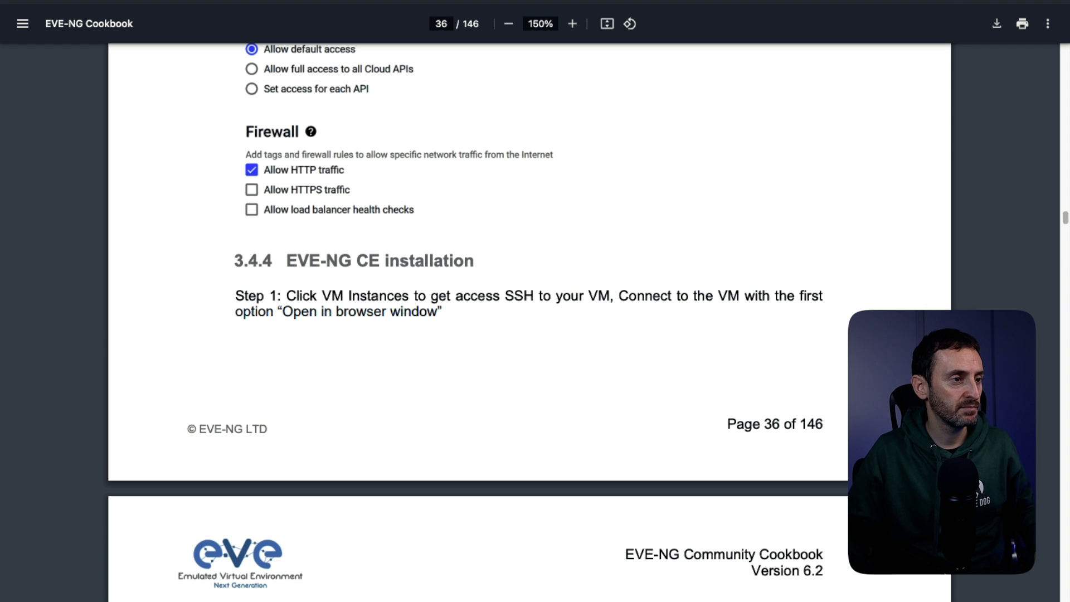
scroll(529, 317, up, 20)
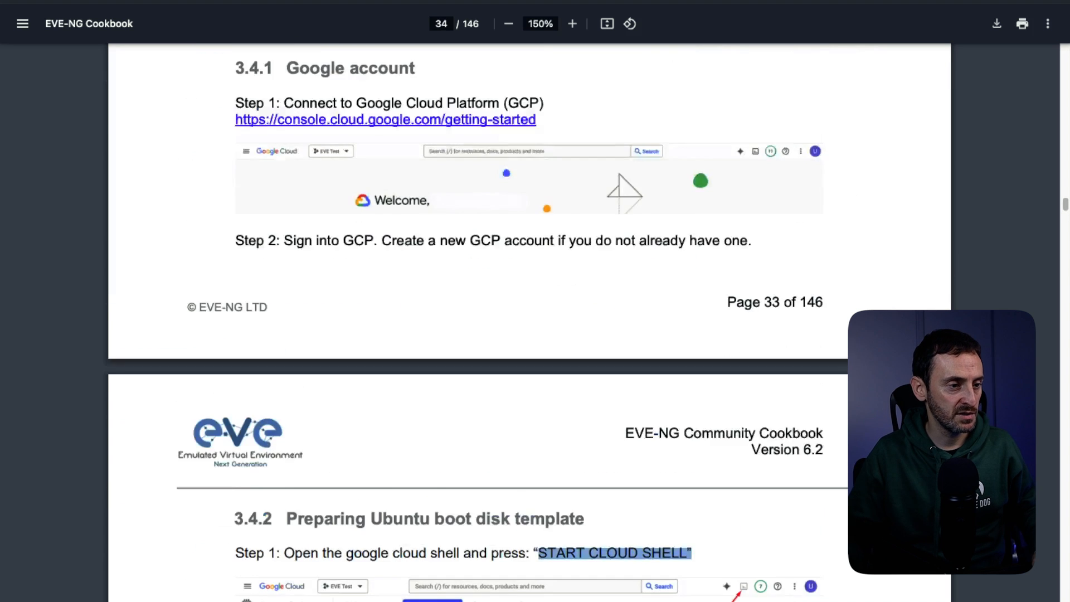
scroll(529, 318, down, 5)
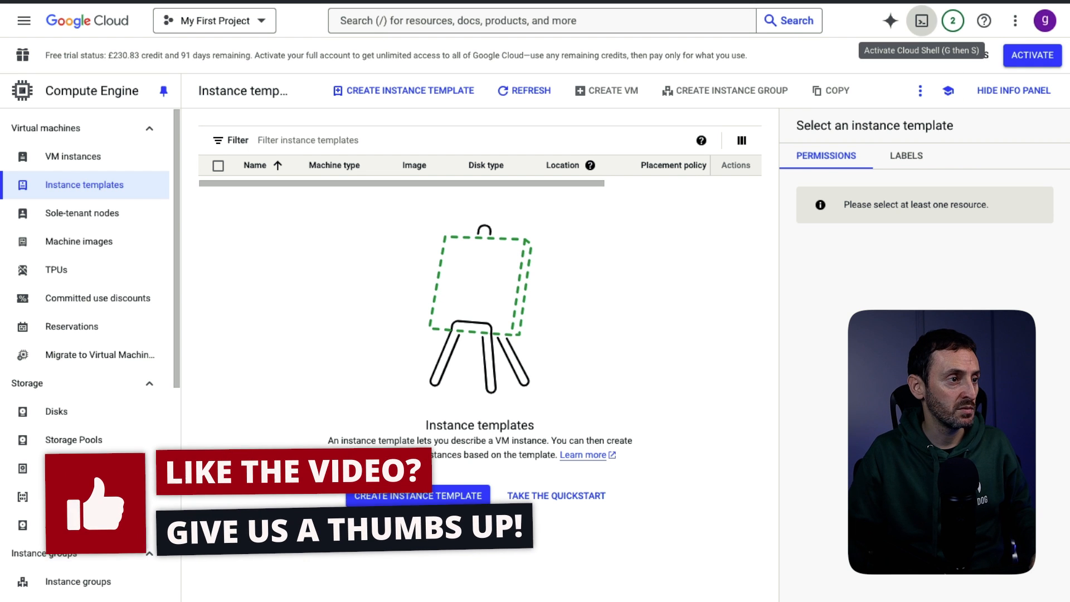
- Create the nested-ubuntu-jammy image by running the pasted gcloud command in Cloud Shell
click(922, 20)
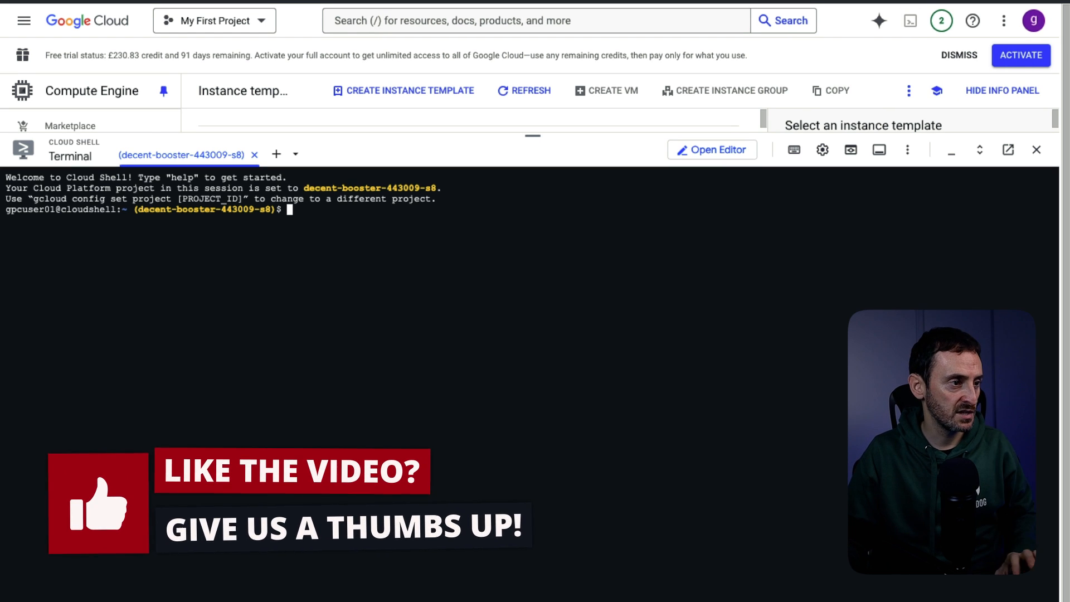
key(Return)
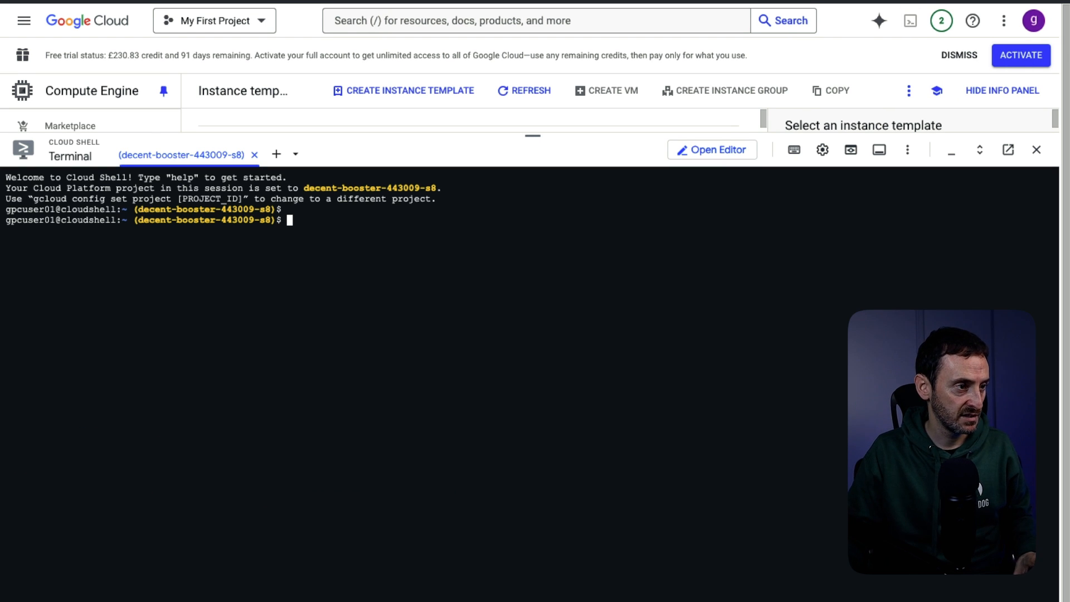
text(gcloud compute images create nested-ubuntu-jammy --source-image-family=ubuntu-2204-lts --source-image-project=ubuntu-os-cloud --licenses https://www.googleapis.com/compute/v1/projects/vm-options/global/licenses/enable-vmx)
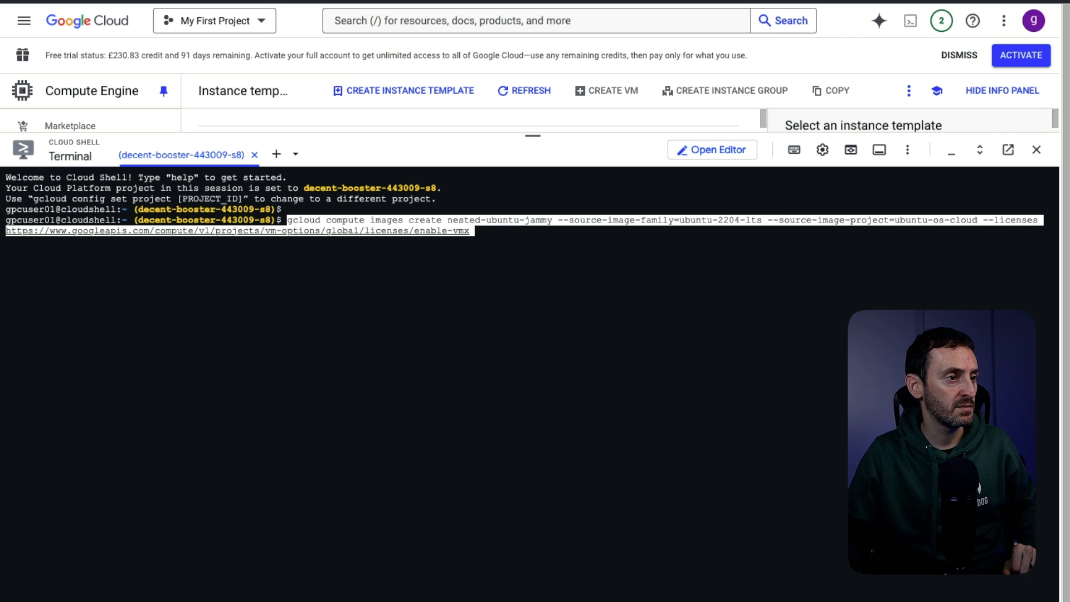
key(Return)
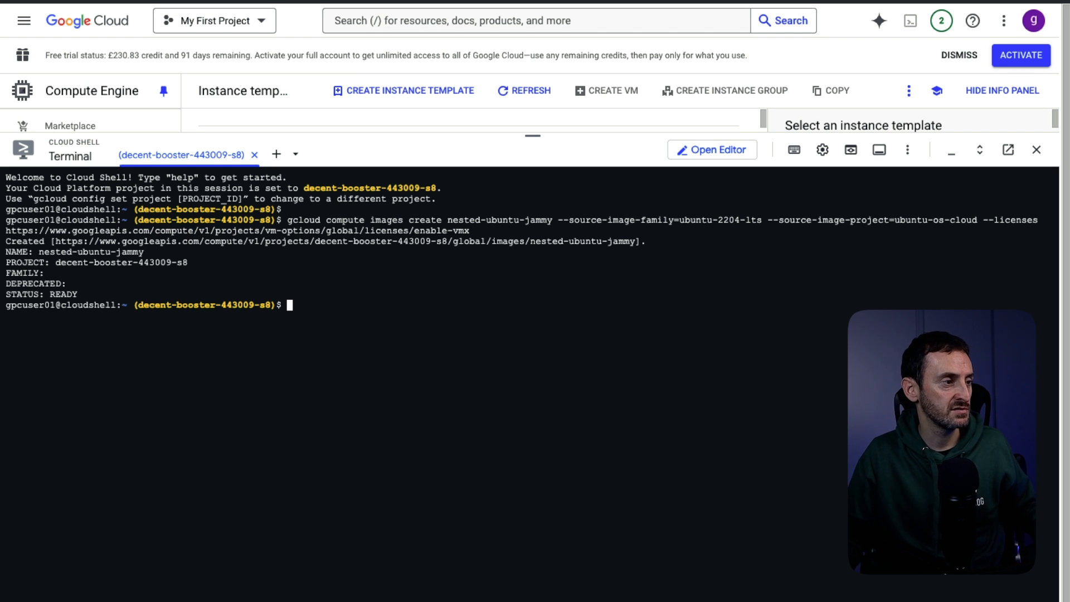
- Confirm the new image's status reads READY and close Cloud Shell
double_click(63, 294)
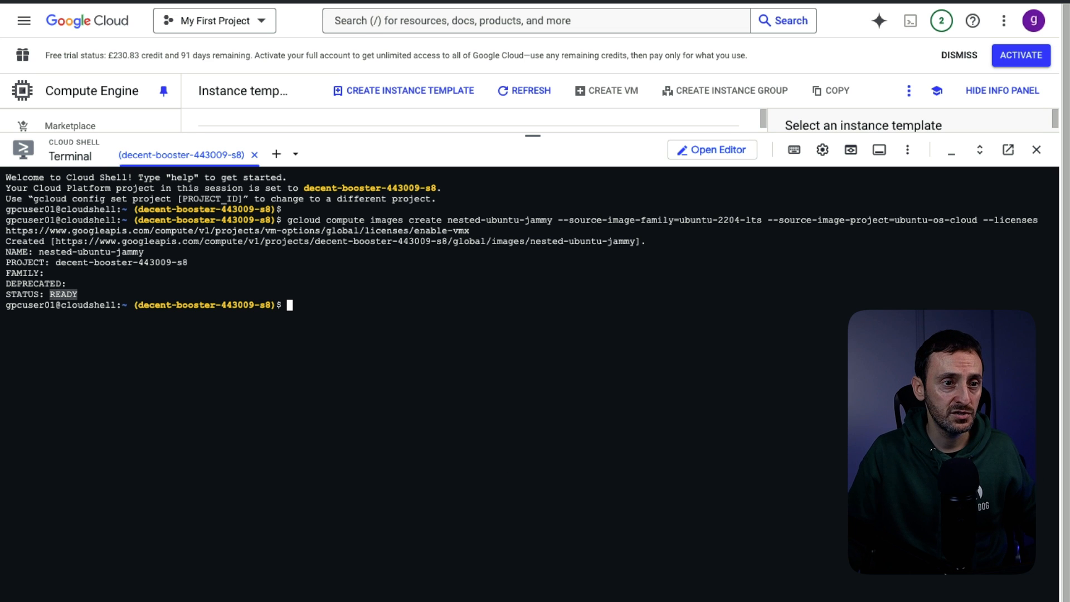
click(1036, 150)
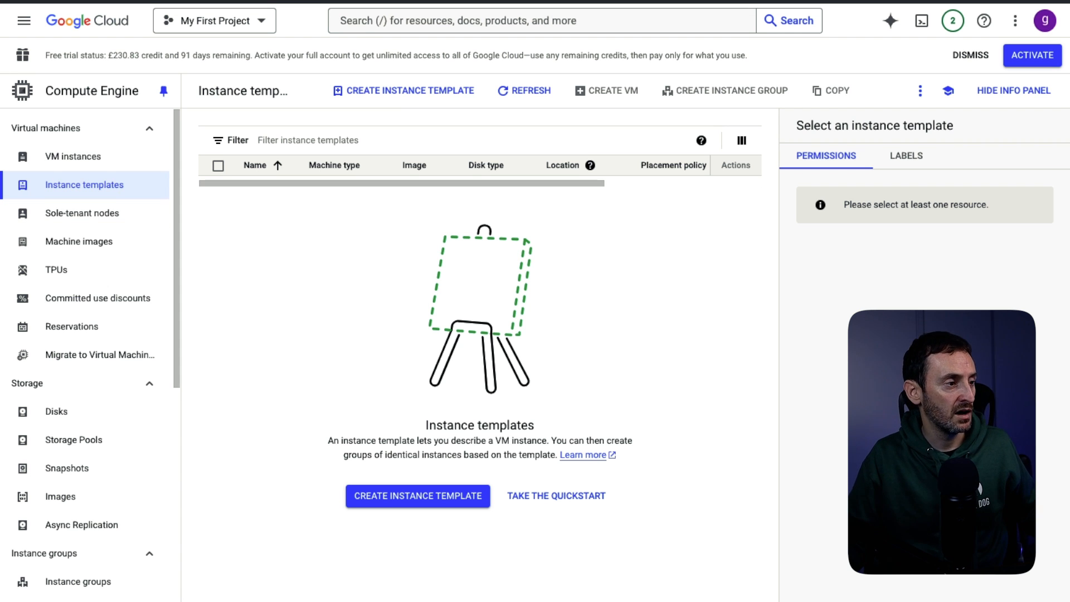
click(24, 21)
- Start creating a new instance from the Compute Engine VM instances page
mouse_move(76, 229)
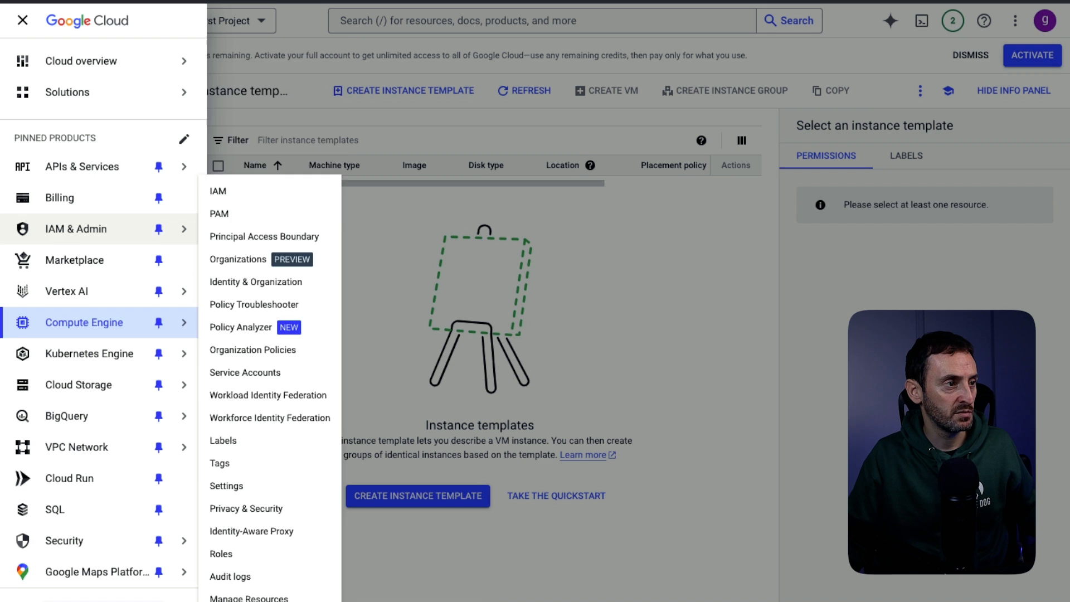
mouse_move(84, 322)
click(238, 77)
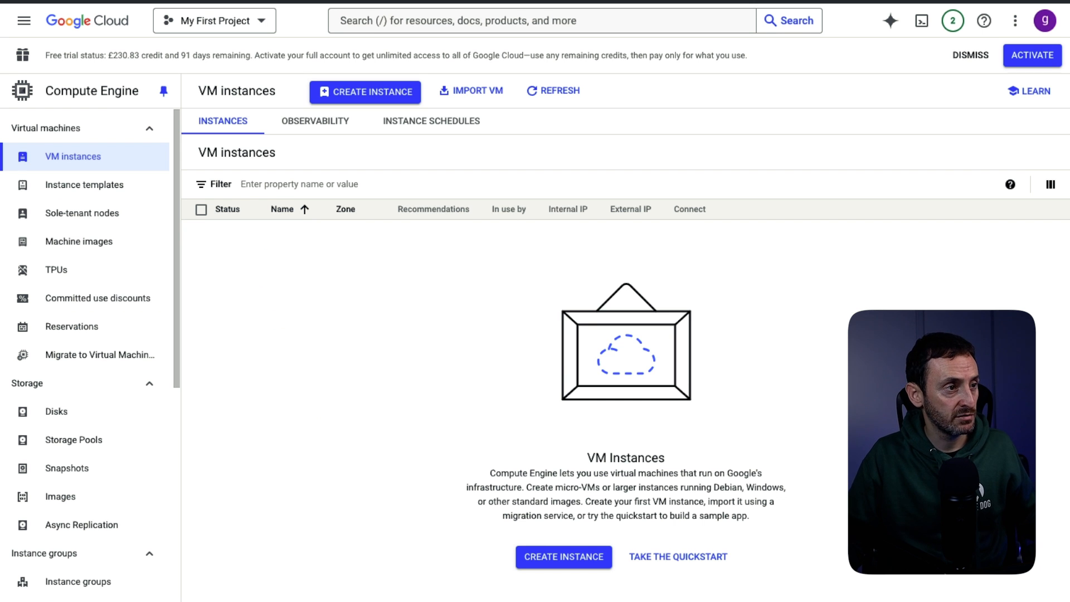
click(355, 92)
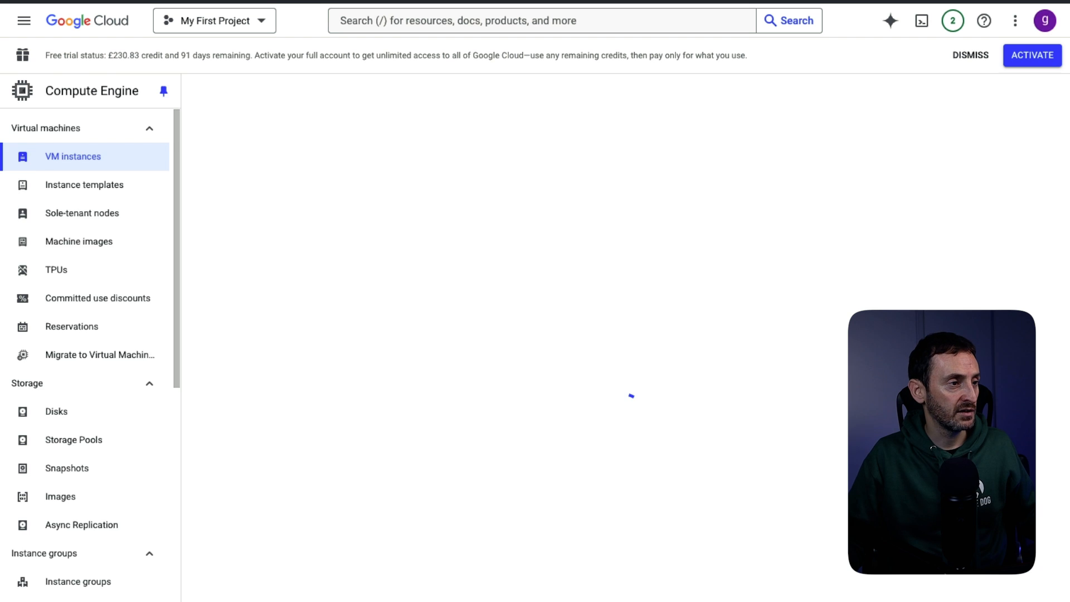
- Name the instance evengv6 and set its region to europe-west2 (London)
key(ctrl+a)
text(eve)
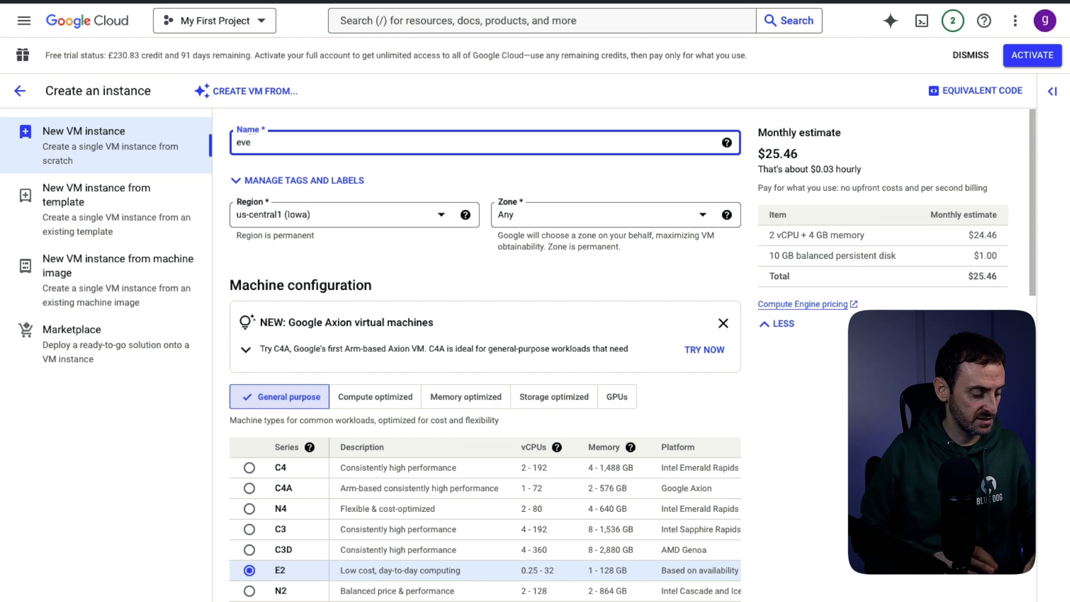
text(ngv6)
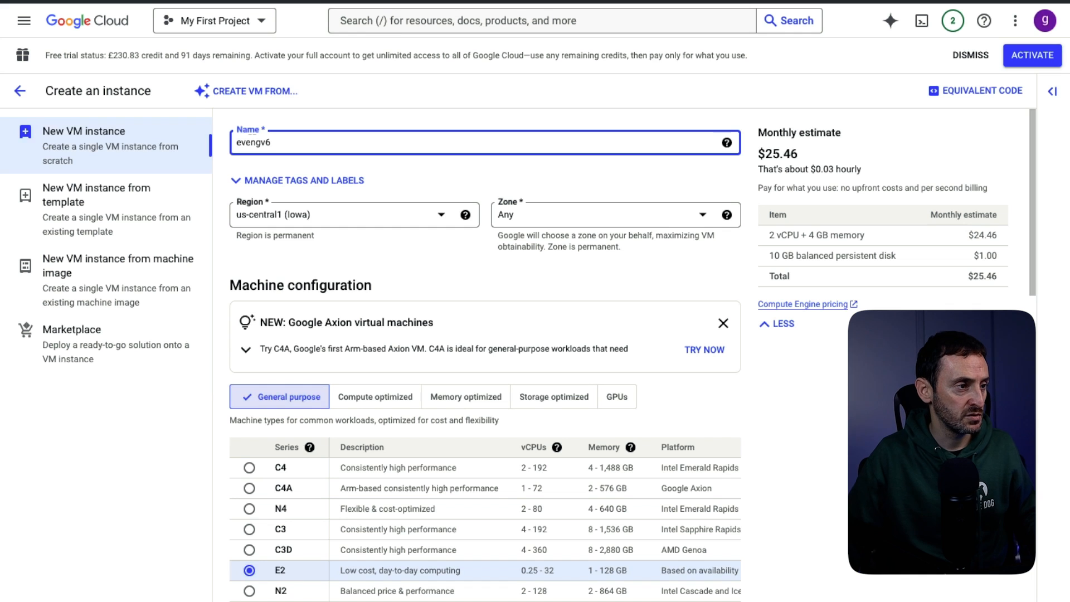
click(354, 215)
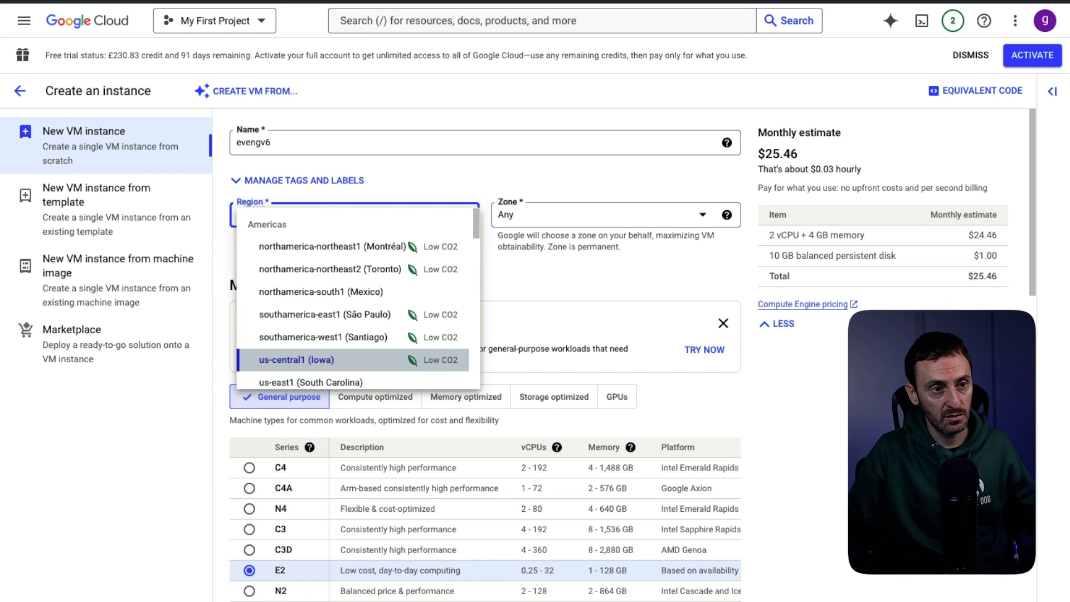
scroll(355, 298, down, 6)
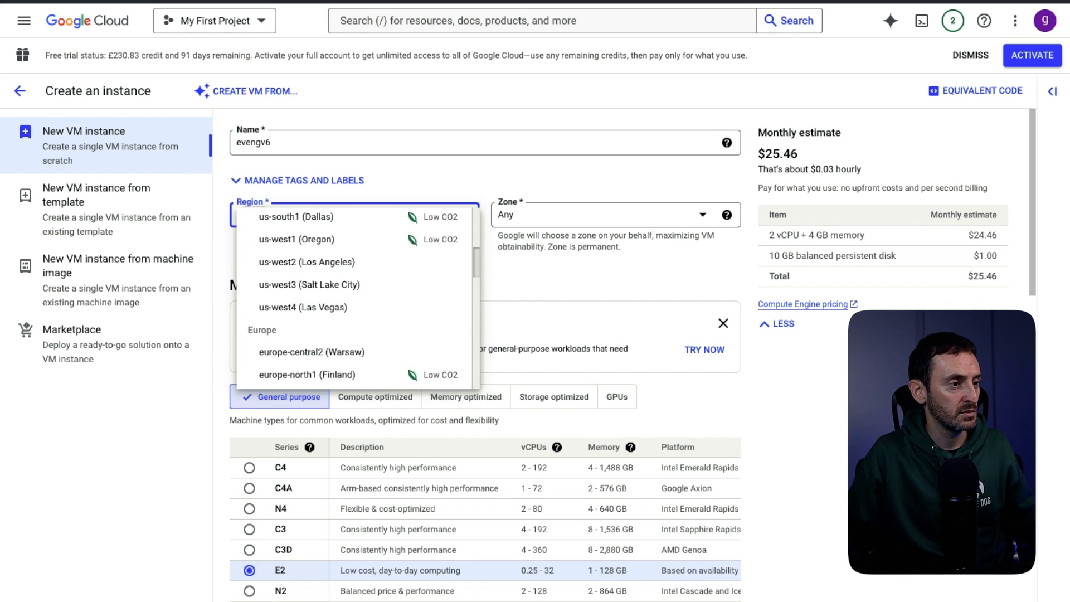
scroll(355, 298, down, 3)
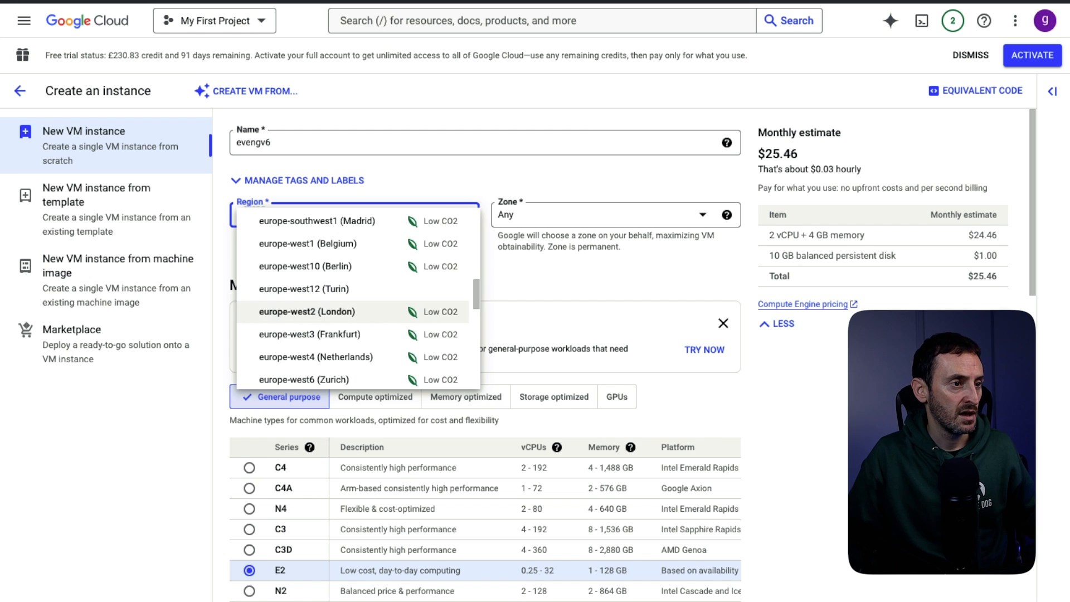
click(307, 311)
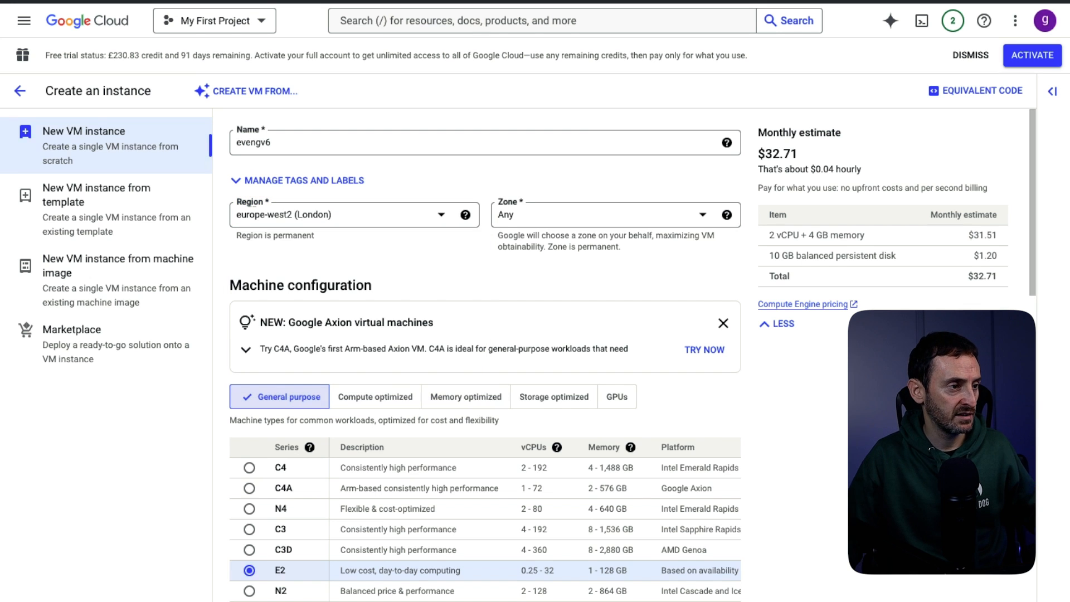
scroll(485, 357, down, 2)
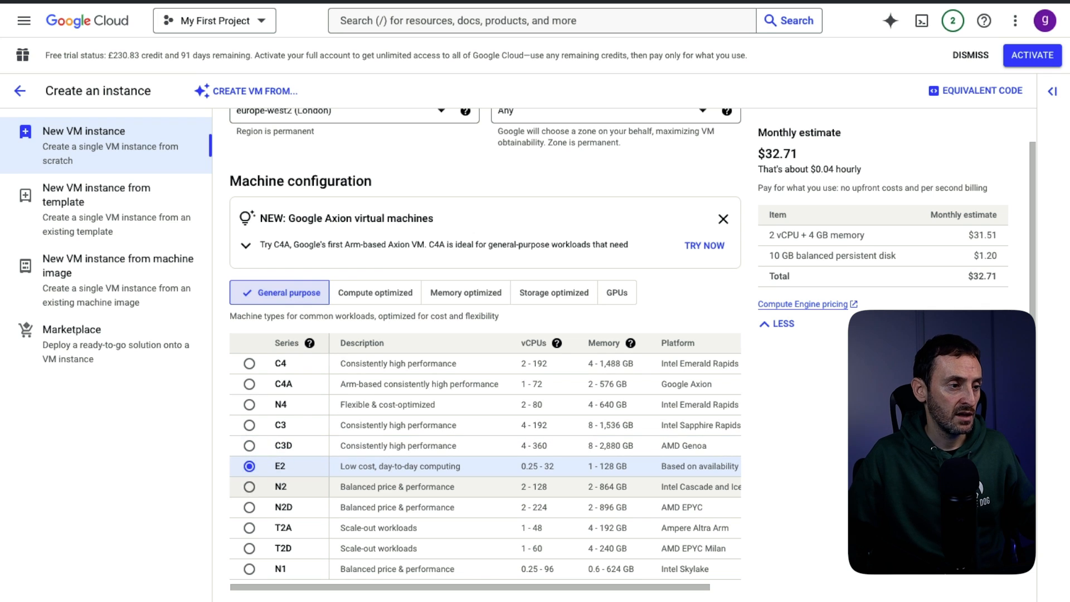
- Select the N2 machine series, giving n2-standard-2 with 2 vCPU and 8 GB at $74.27 monthly
click(249, 486)
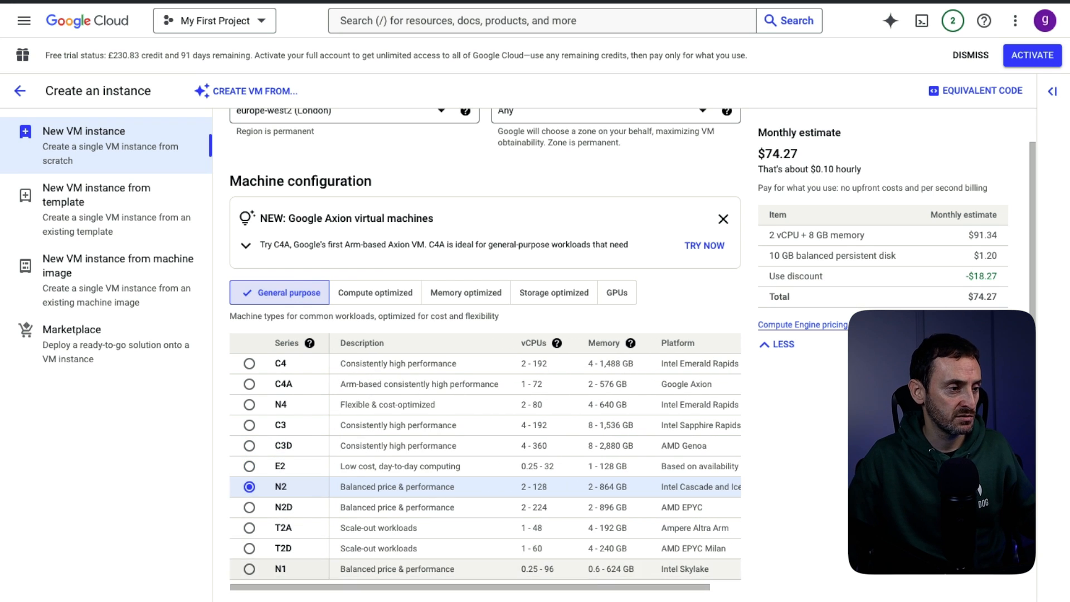
scroll(485, 357, down, 1)
scroll(485, 356, down, 5)
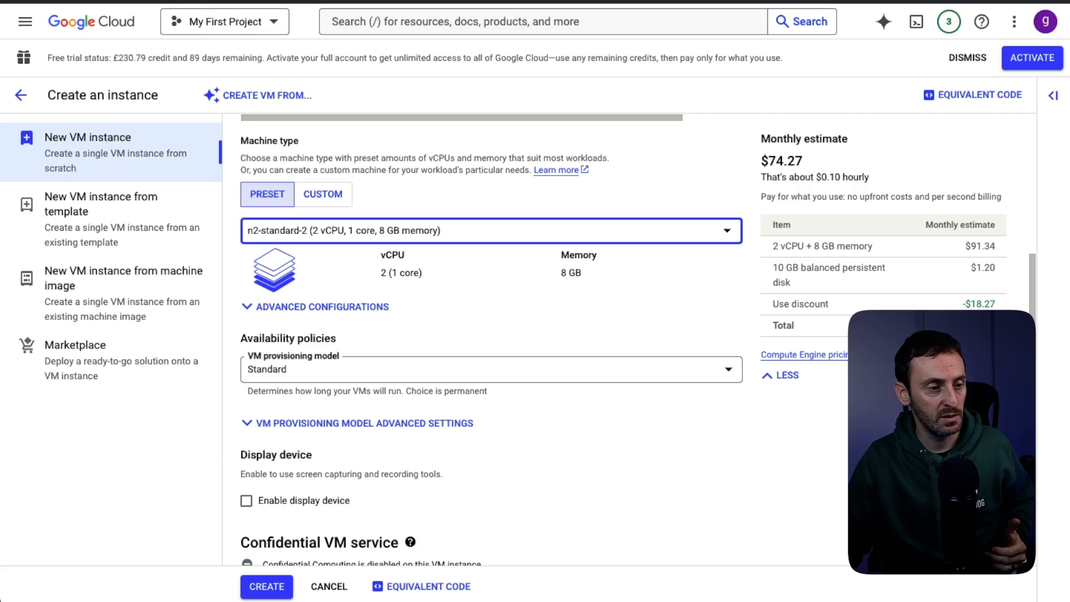
click(300, 243)
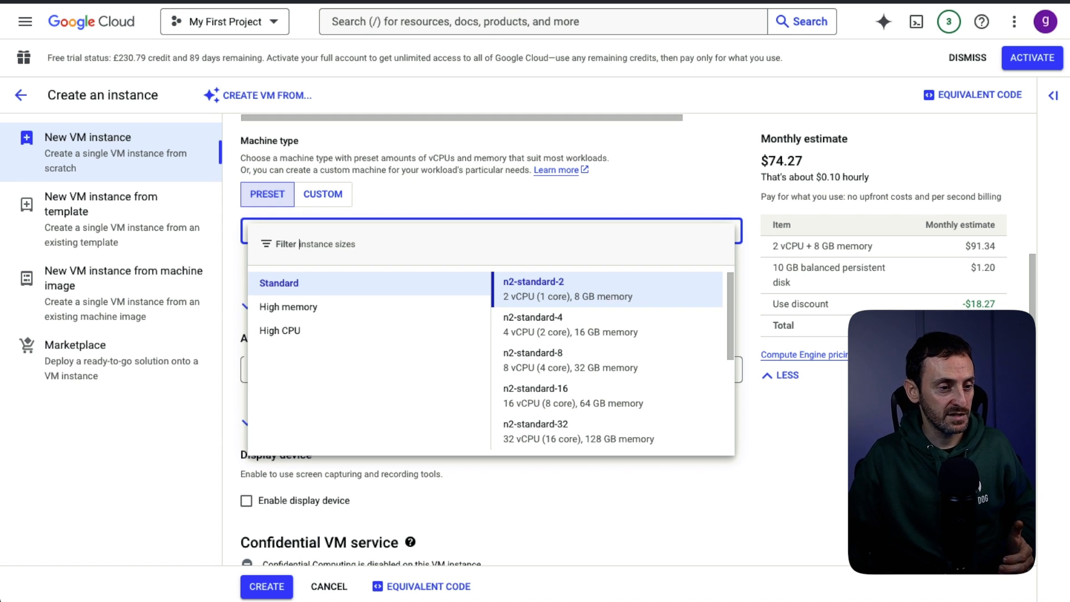
- Try n2-standard-8, then settle the machine type back on n2-standard-2
key(Down)
key(Down)
key(Down)
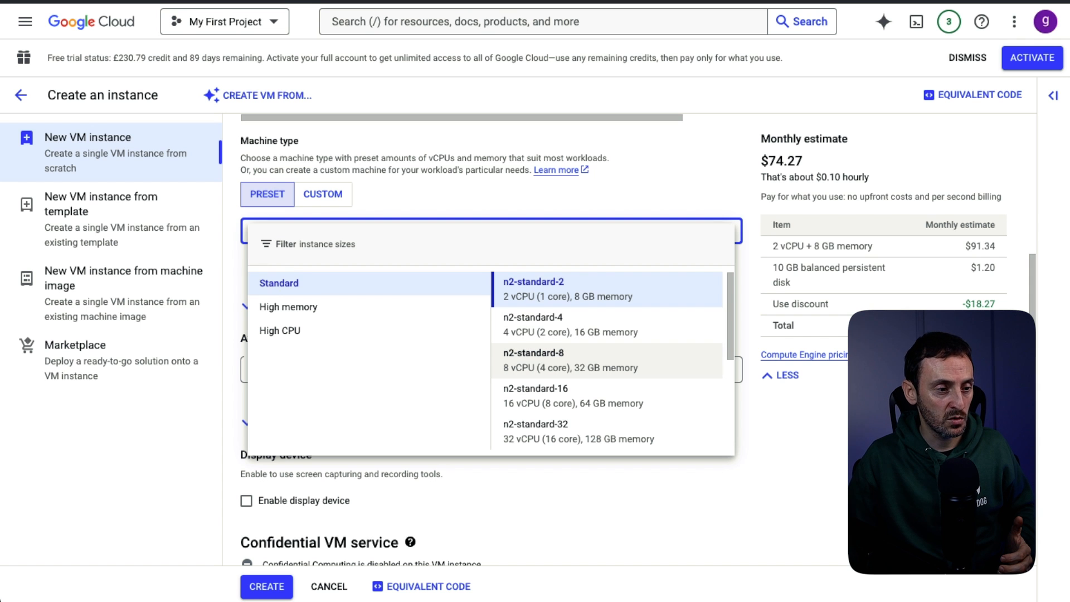
key(Return)
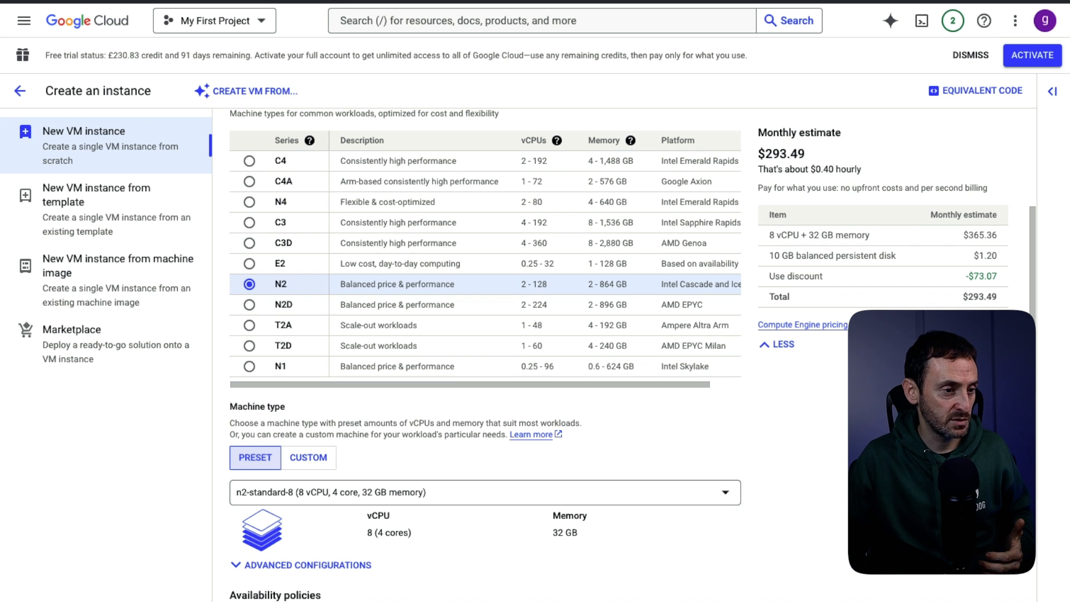
click(485, 492)
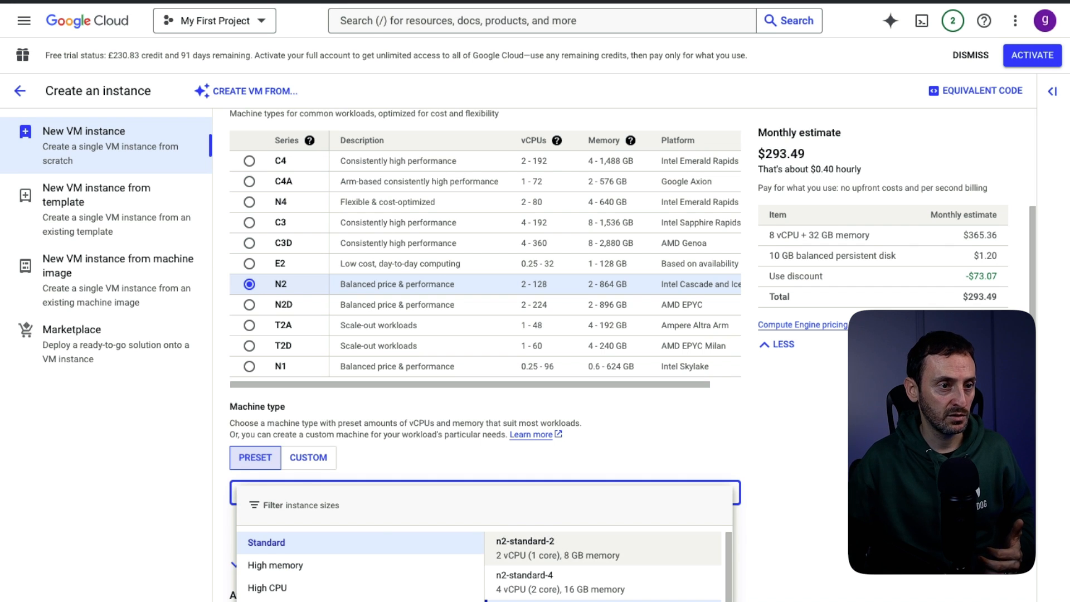
click(603, 548)
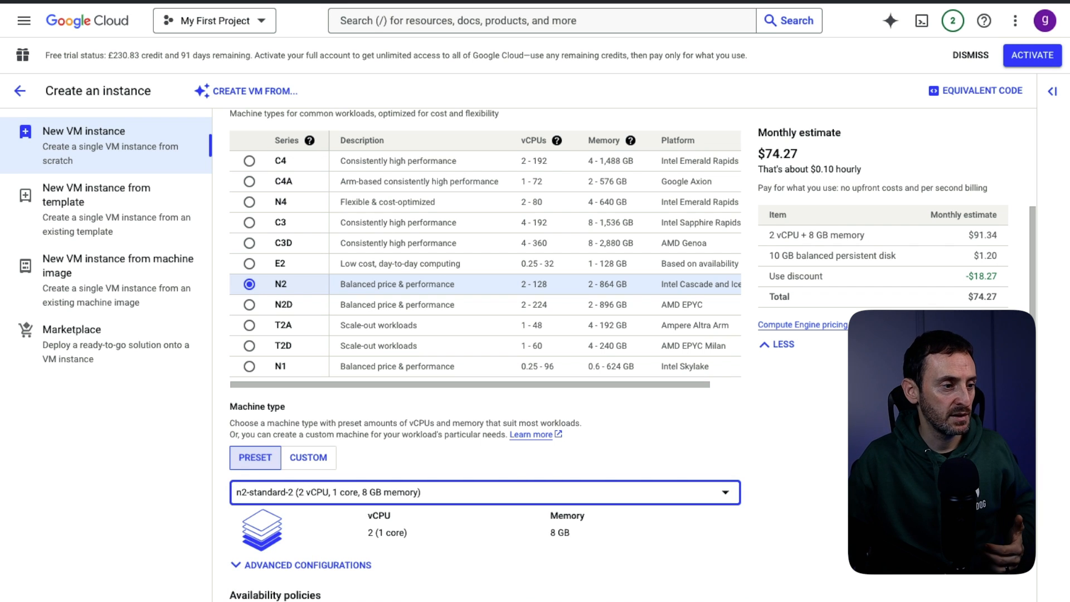
scroll(485, 335, down, 3)
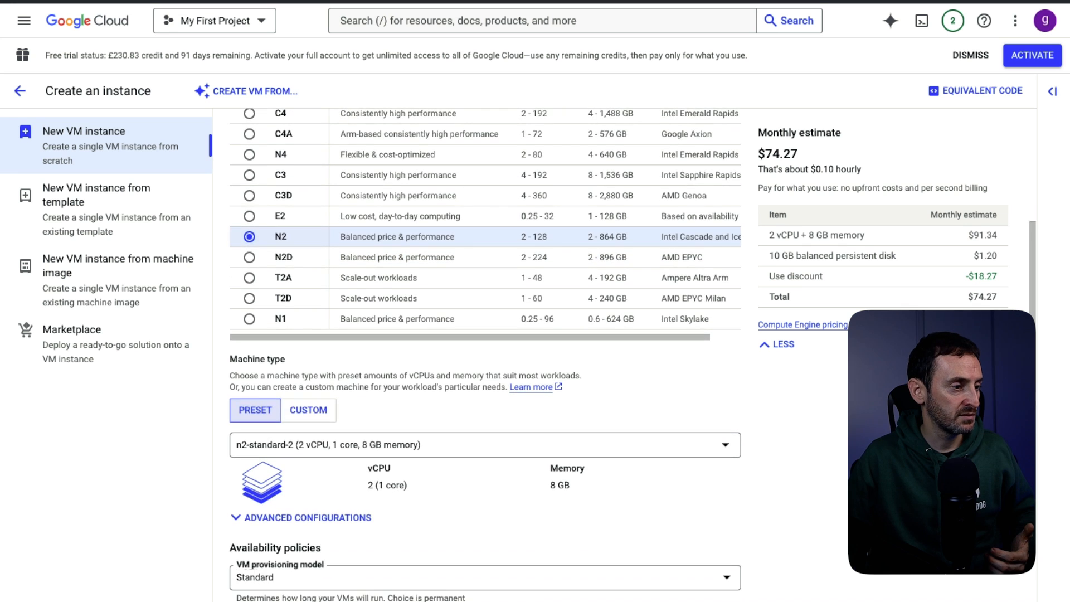
scroll(485, 355, down, 7)
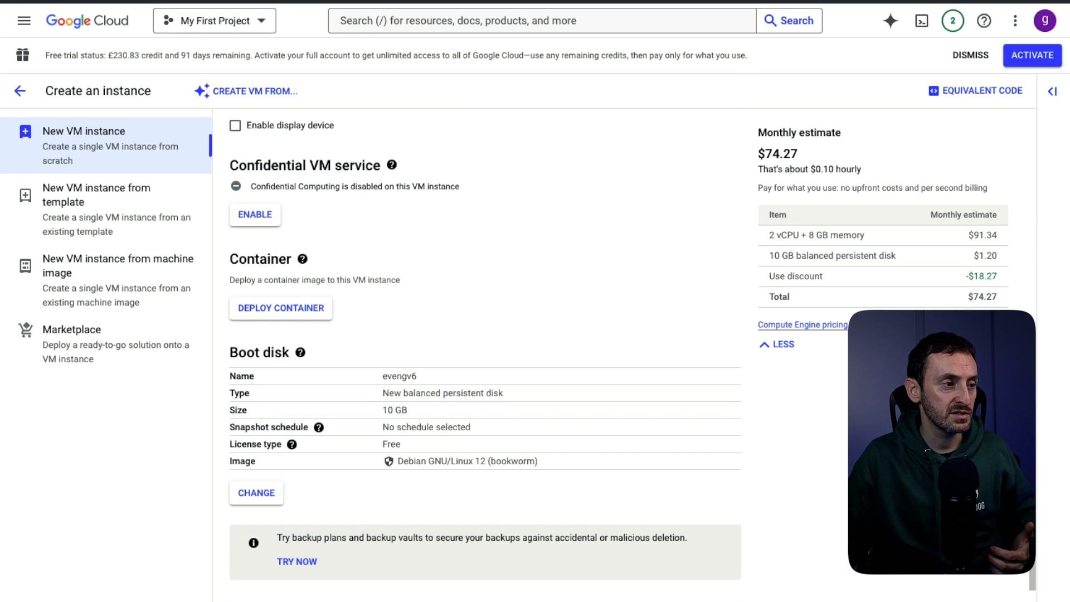
scroll(485, 354, up, 1)
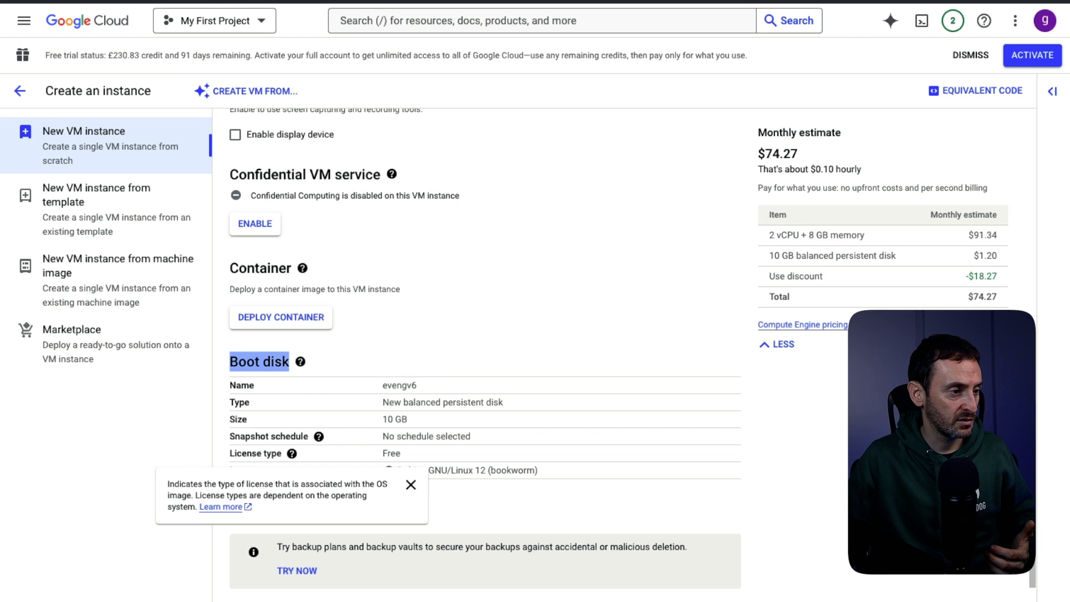
- Choose the custom image nested-ubuntu-jammy for the boot disk
click(257, 501)
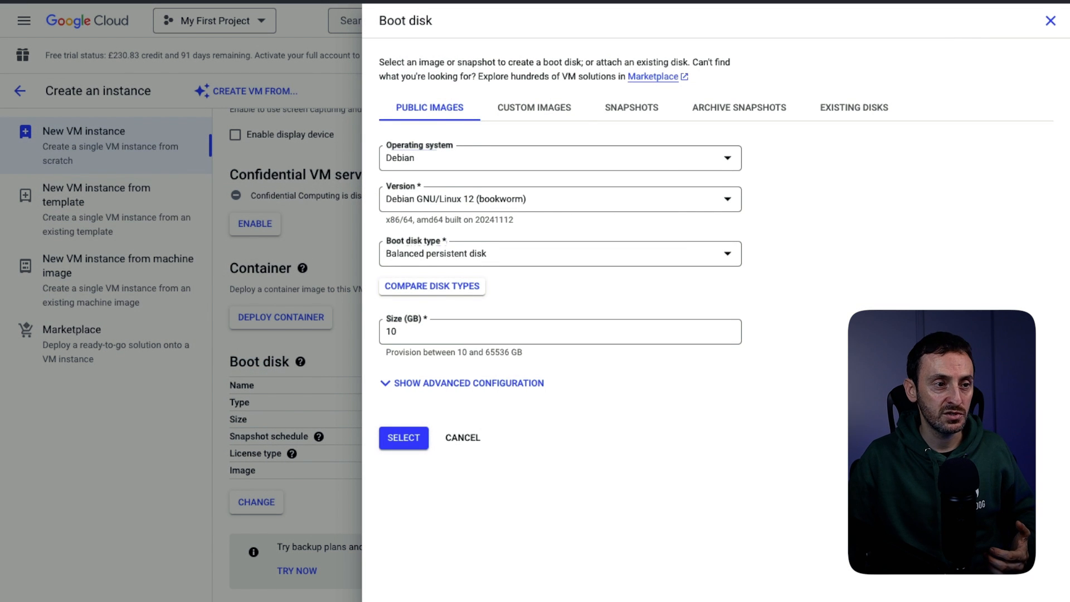
click(534, 107)
click(559, 220)
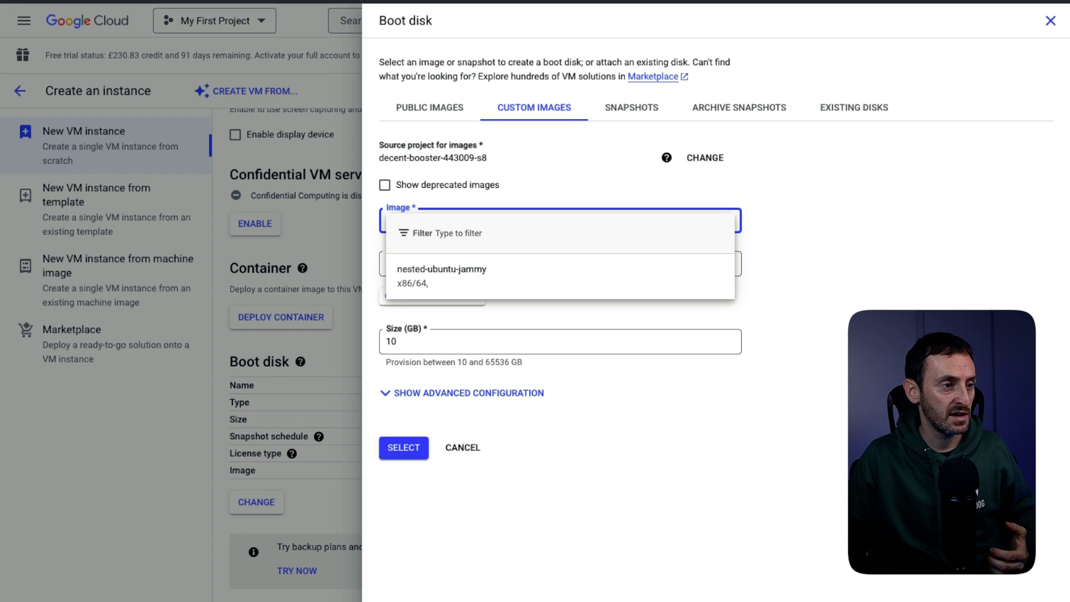
click(446, 276)
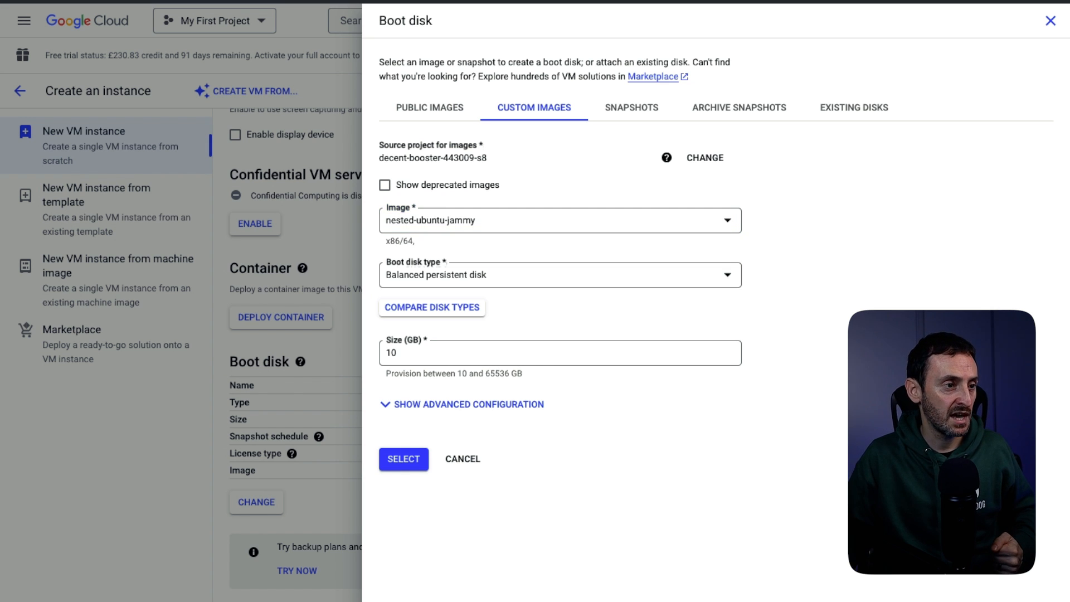
- Set the boot disk type to SSD persistent disk, keep 10 GB, and confirm
click(450, 276)
click(451, 285)
click(450, 280)
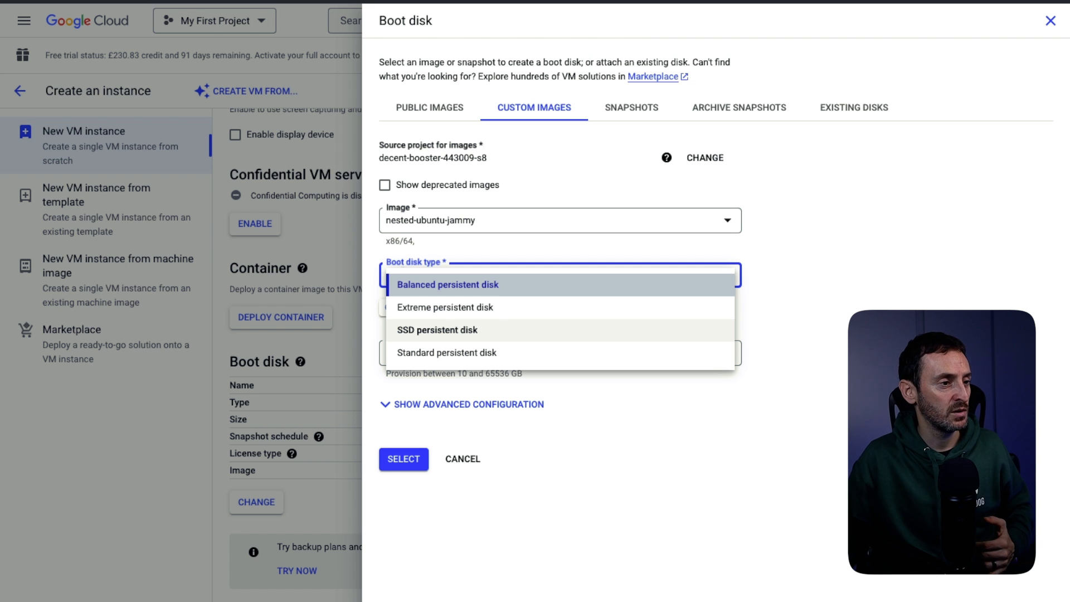
click(438, 329)
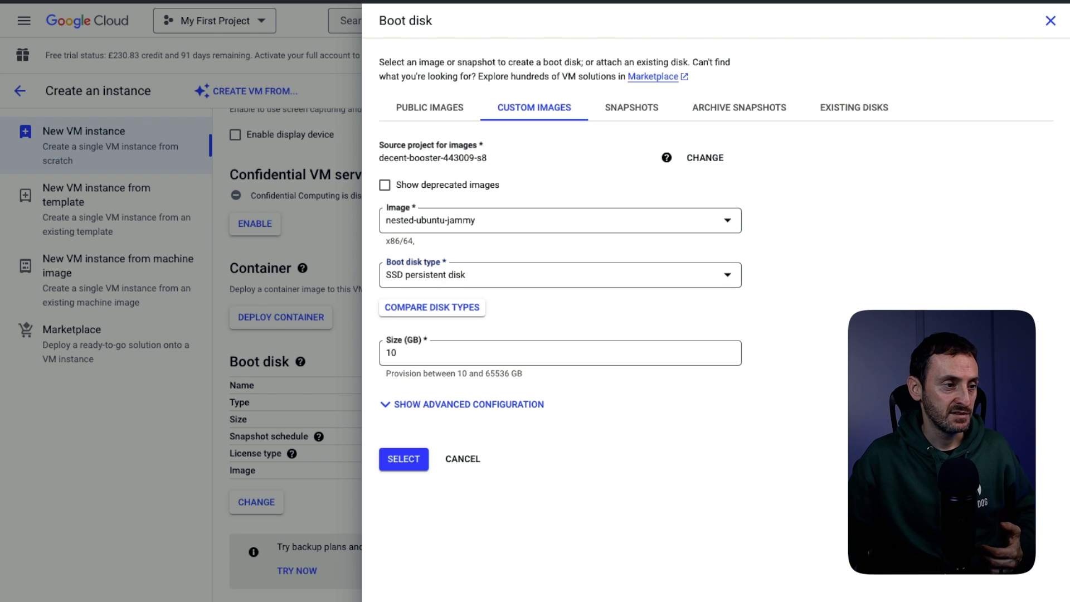
double_click(391, 353)
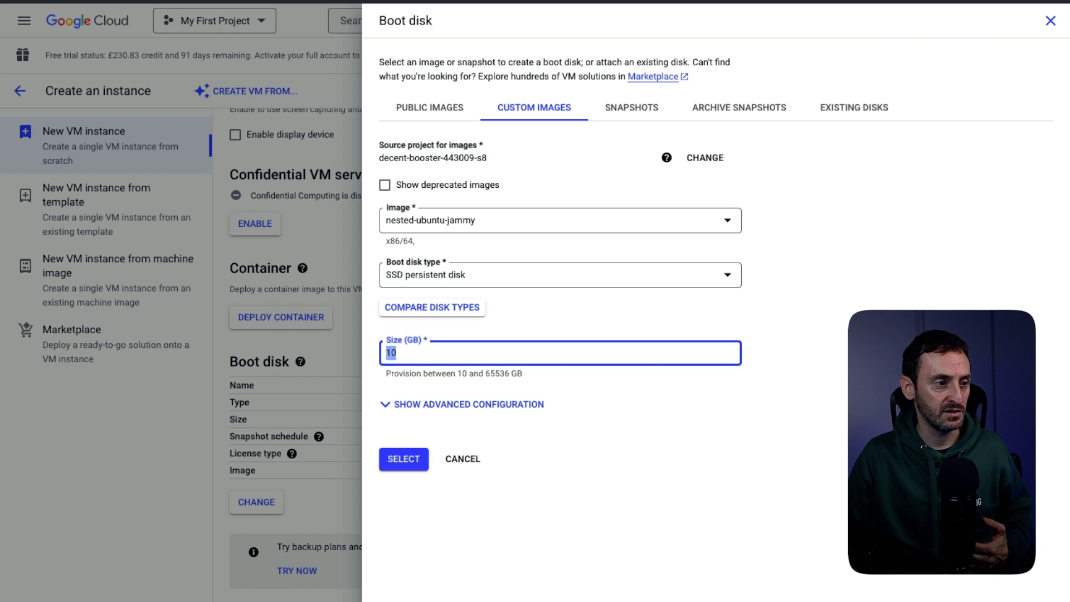
click(619, 412)
double_click(391, 353)
click(619, 413)
click(404, 459)
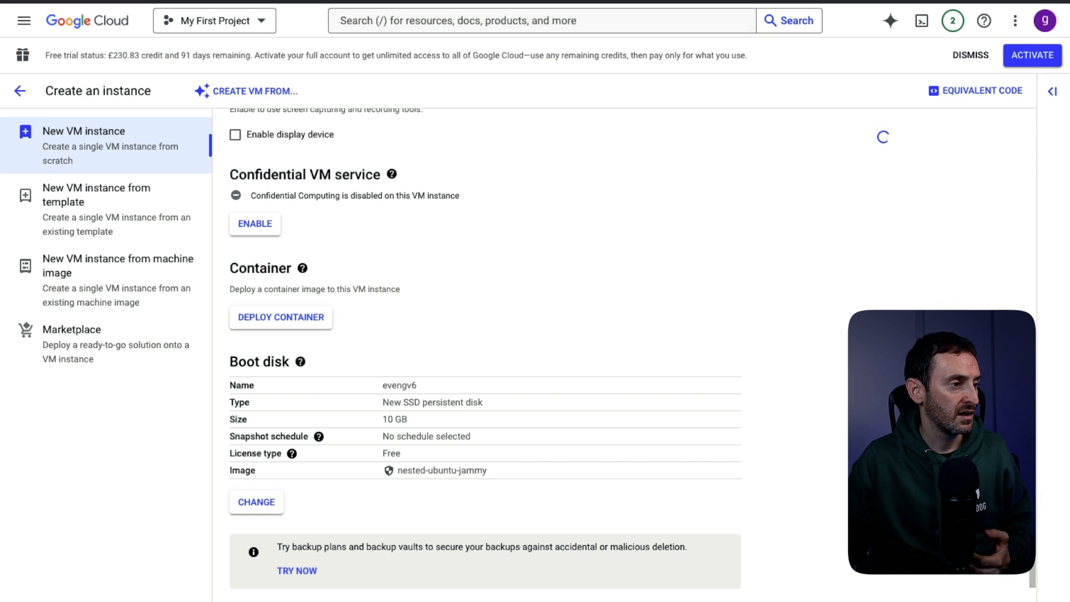
- Tick Allow HTTP traffic in the Firewall section
scroll(485, 357, down, 6)
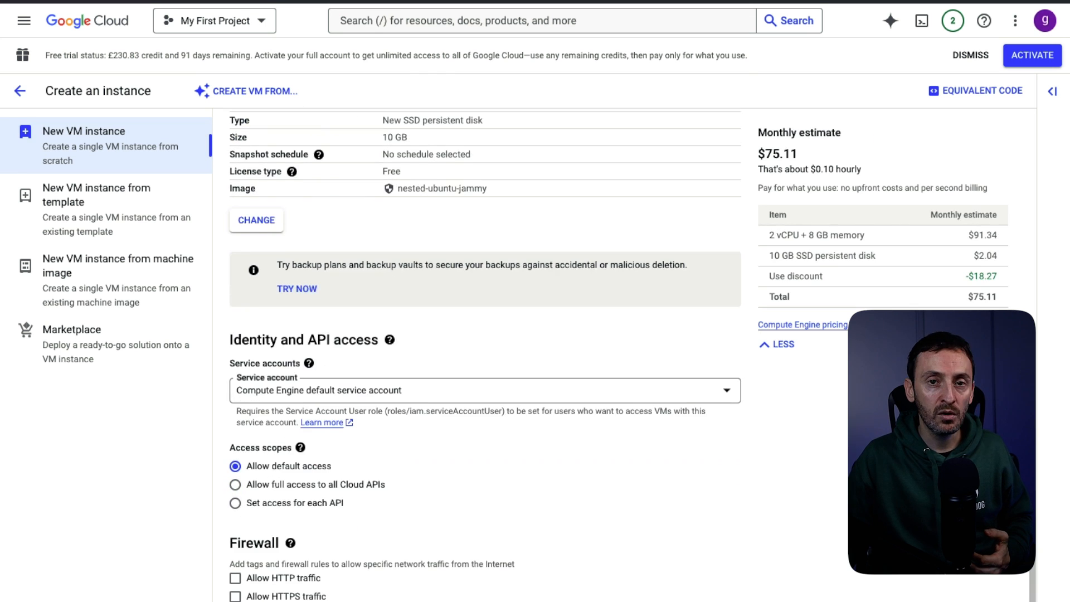
scroll(485, 357, down, 1)
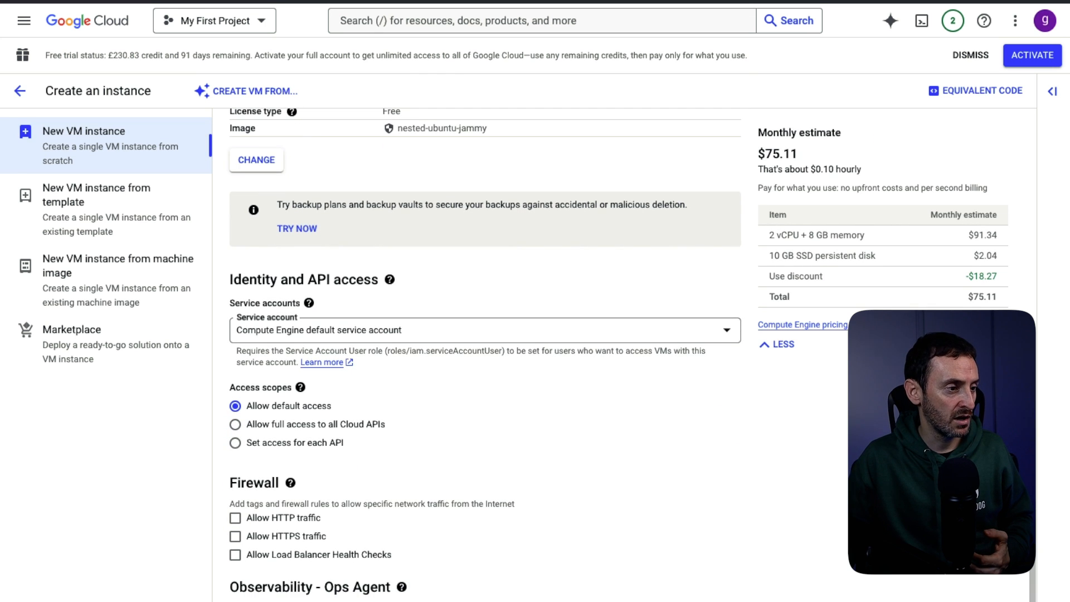
click(235, 518)
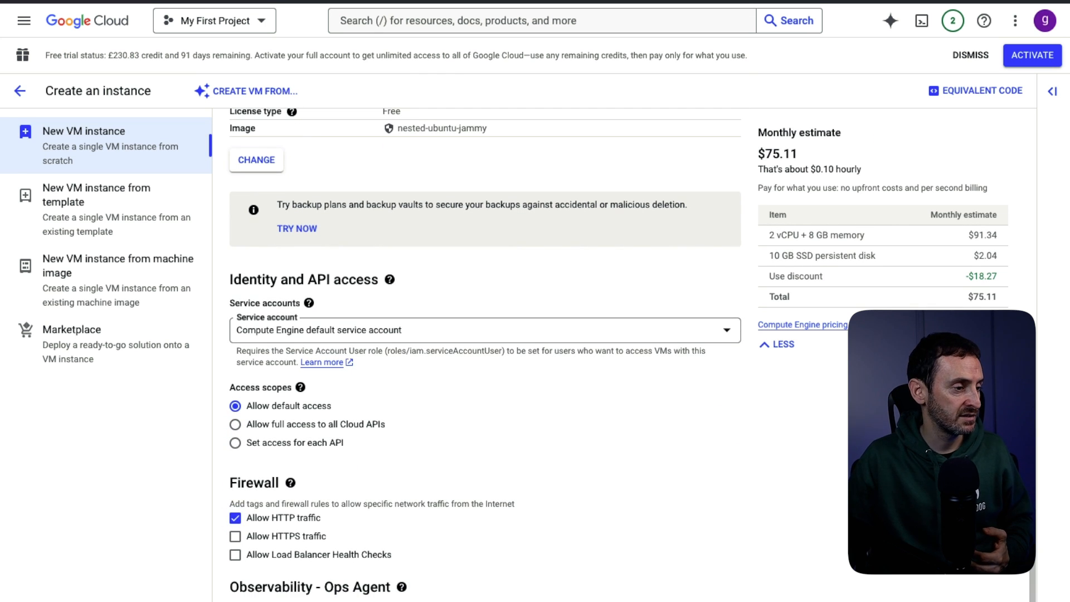
scroll(485, 357, down, 1)
scroll(485, 357, up, 15)
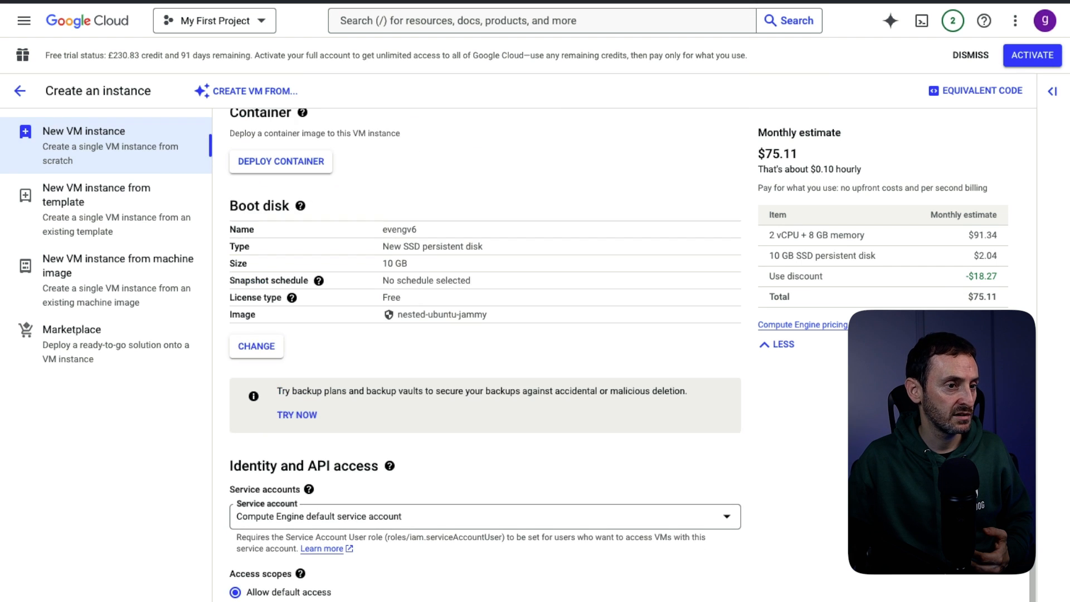
scroll(485, 356, up, 3)
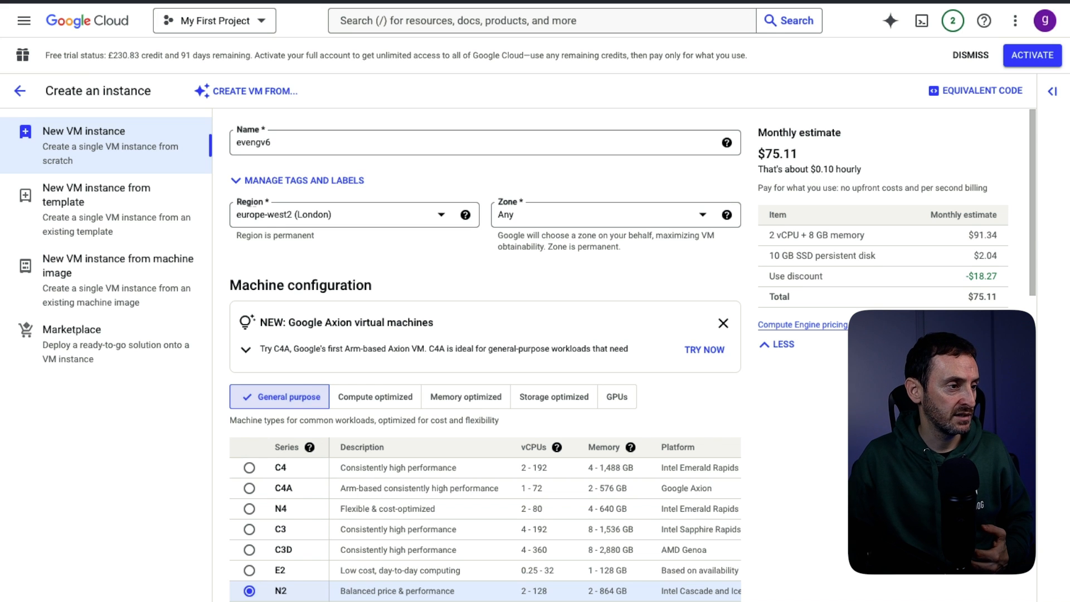
scroll(485, 451, down, 1)
scroll(485, 357, down, 2)
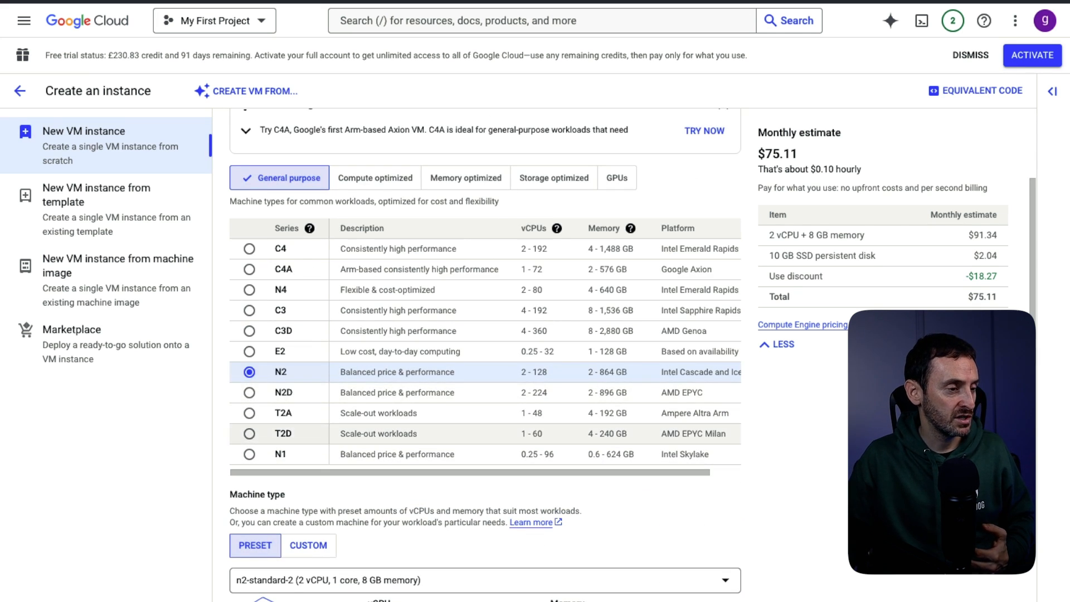
scroll(485, 356, down, 2)
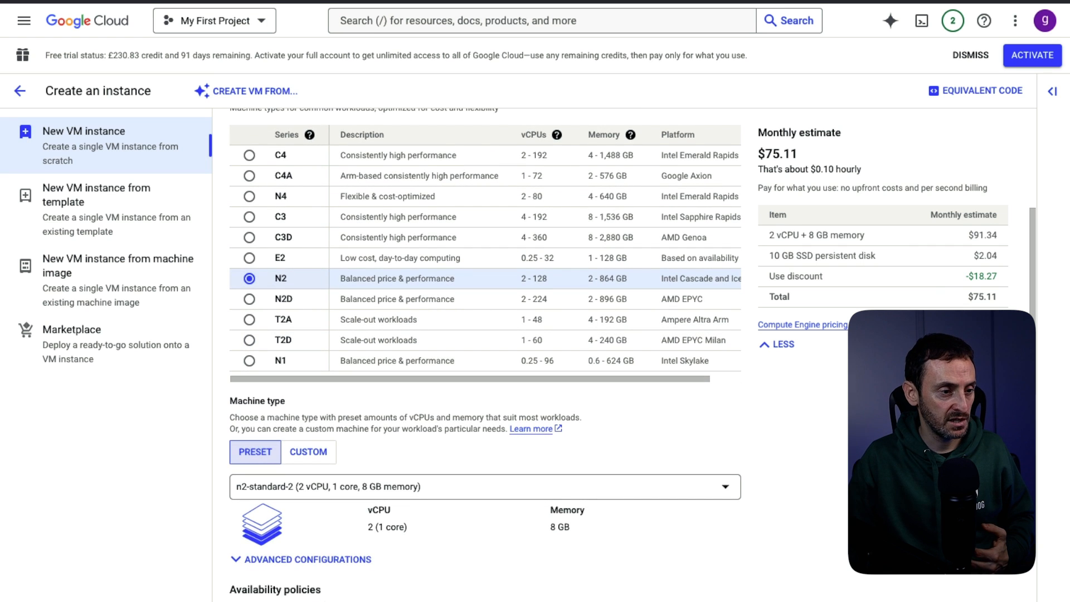
- Recheck machine type n2-standard-2 and re-apply the nested-ubuntu-jammy SSD boot disk settings
click(485, 486)
click(558, 543)
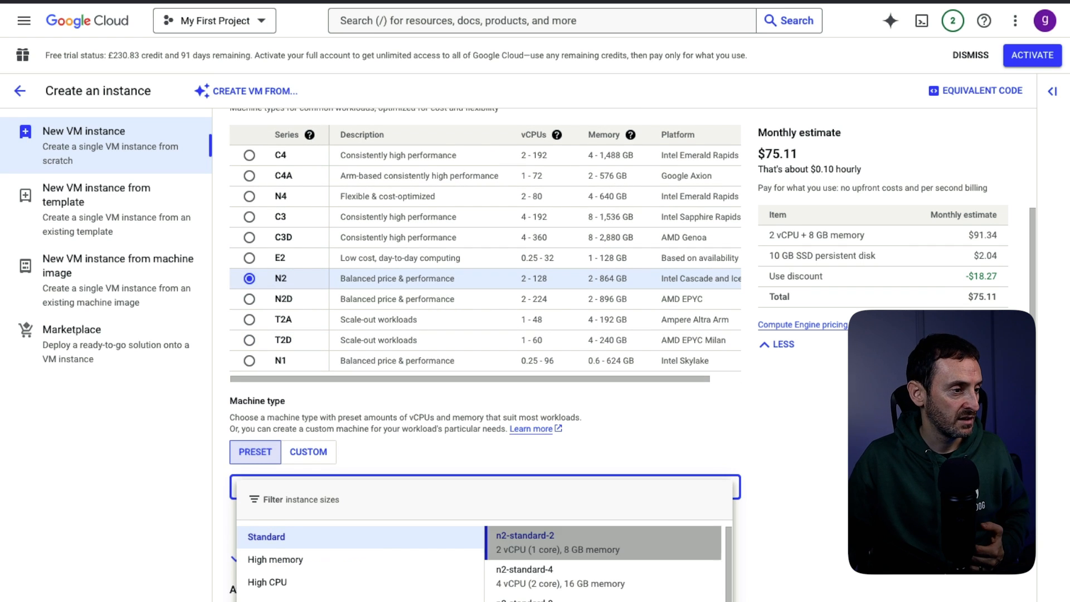
scroll(485, 357, down, 2)
scroll(485, 357, down, 1)
scroll(485, 352, down, 5)
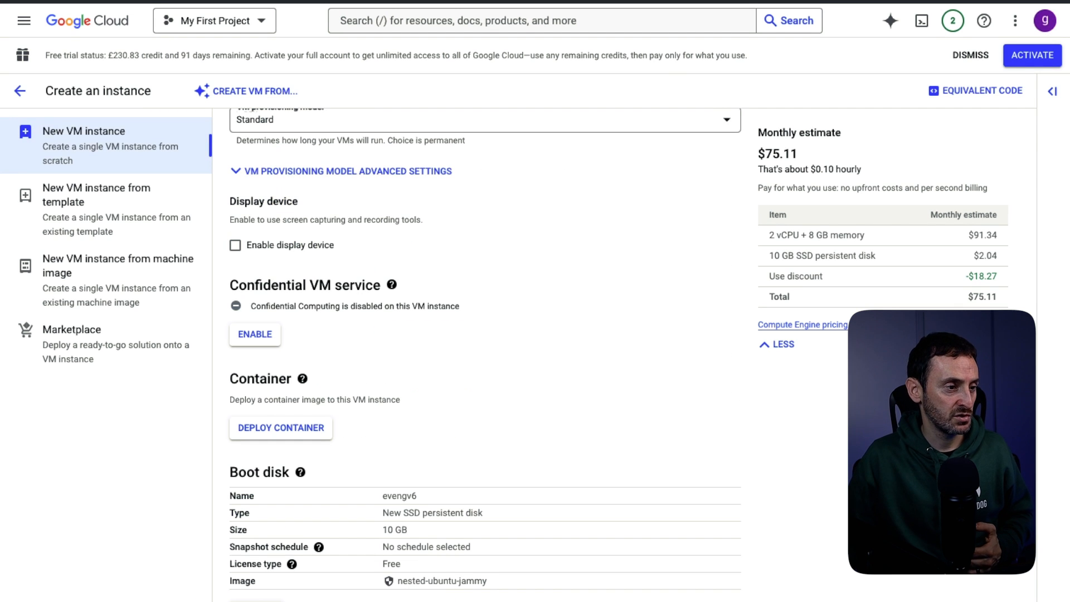
click(256, 600)
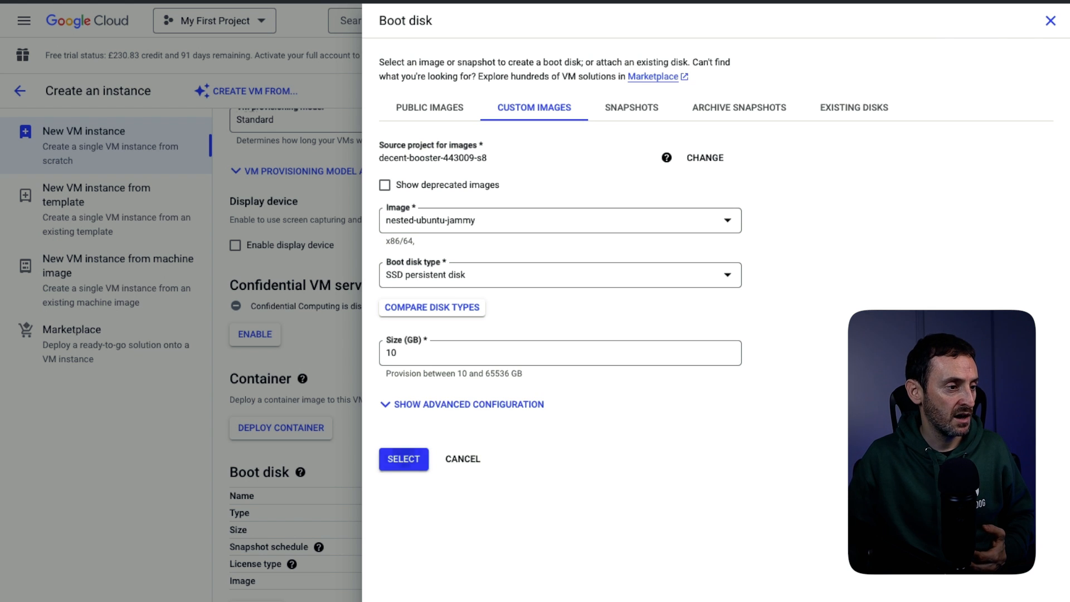
click(403, 459)
scroll(485, 357, down, 7)
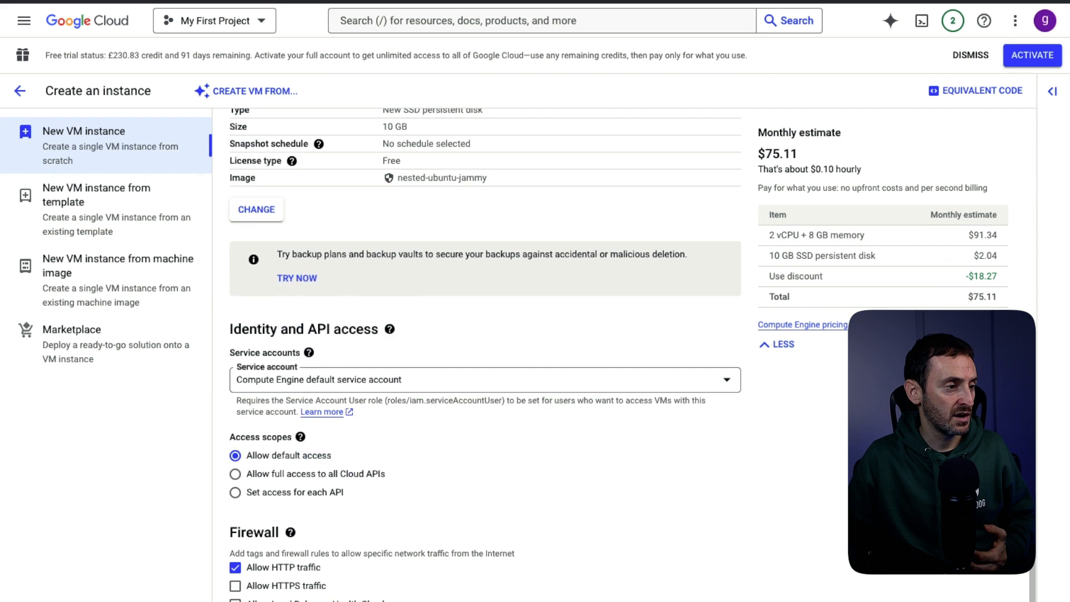
scroll(485, 356, down, 1)
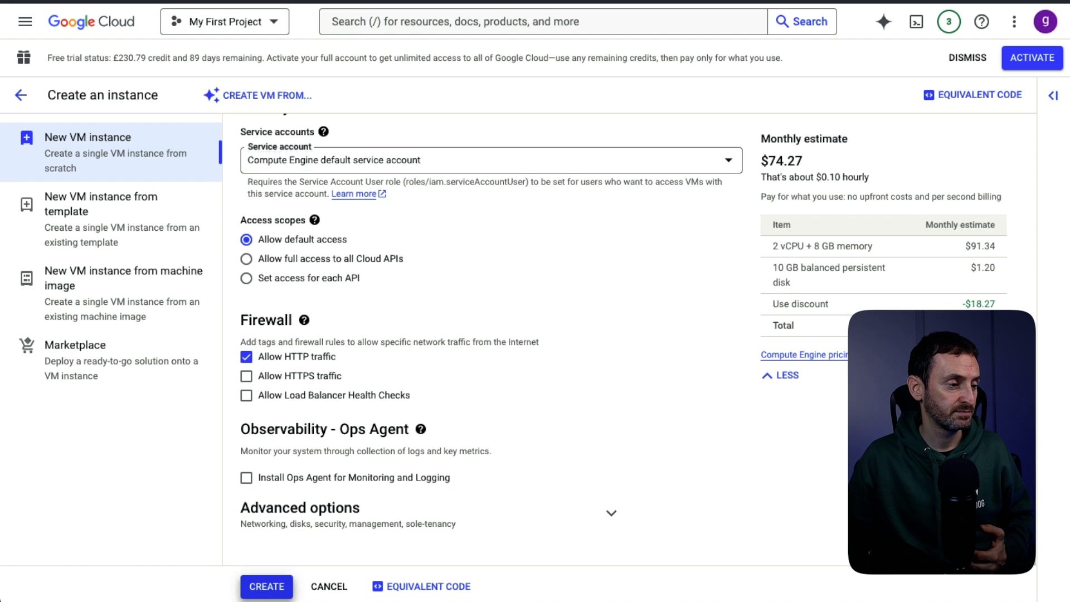
- Create the evengv6 instance and open its details once it is running in europe-west2-b
click(267, 586)
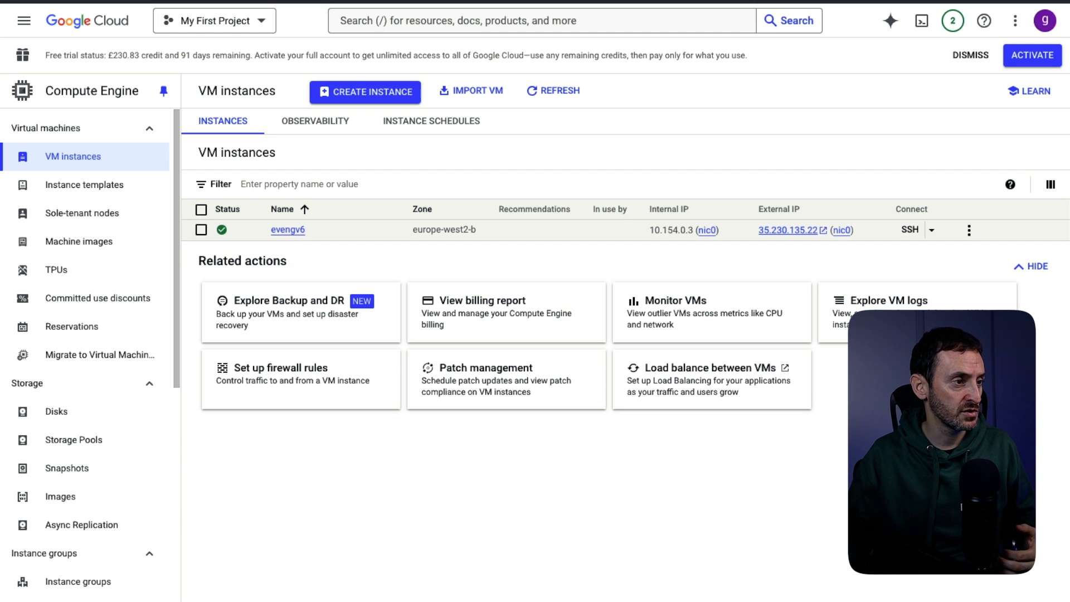
click(288, 229)
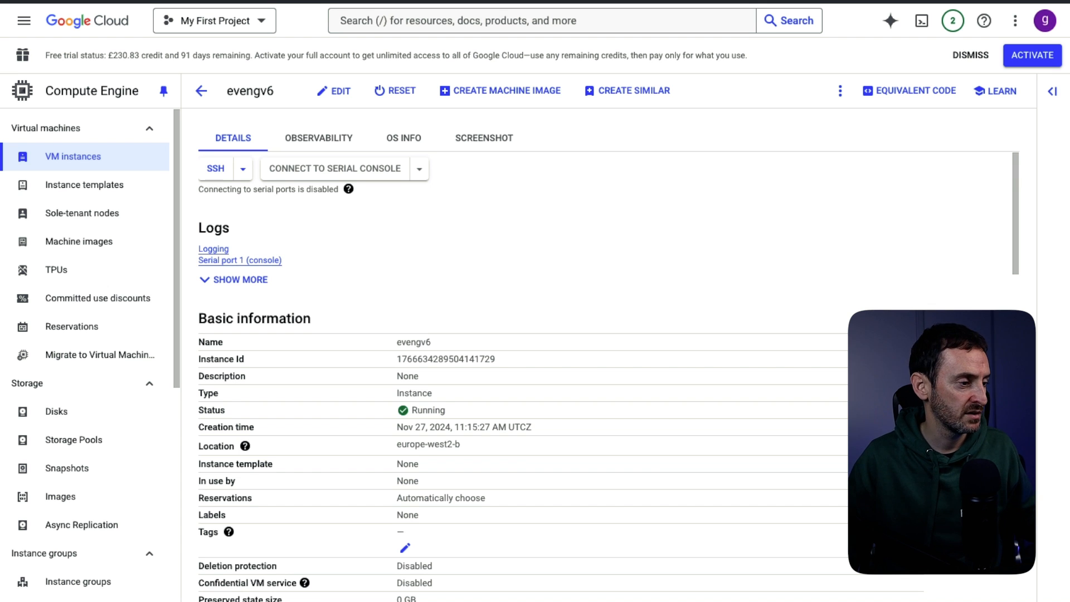
- Scroll the evengv6 details page to Firewalls, confirming HTTP traffic On and the http-server tag
scroll(557, 362, down, 2)
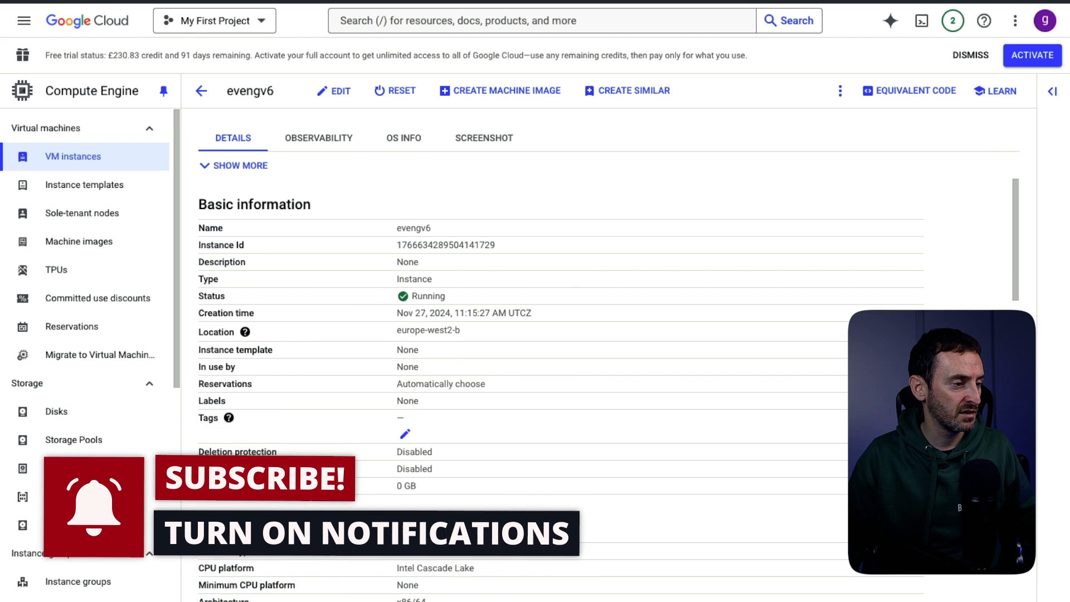
scroll(407, 223, down, 3)
scroll(407, 223, up, 1)
scroll(406, 223, down, 4)
scroll(558, 362, down, 4)
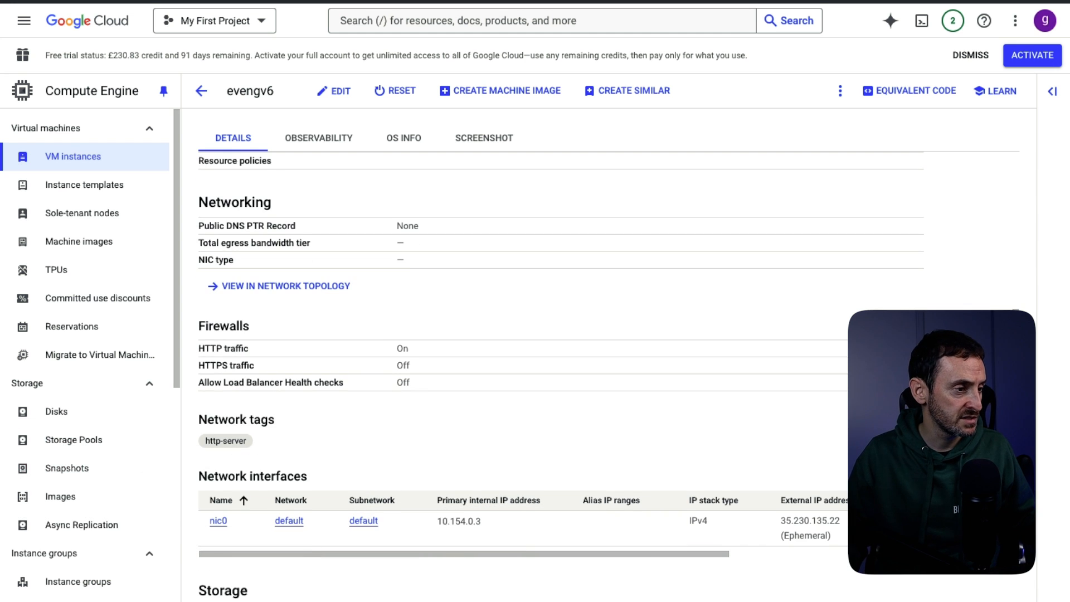
scroll(558, 363, down, 1)
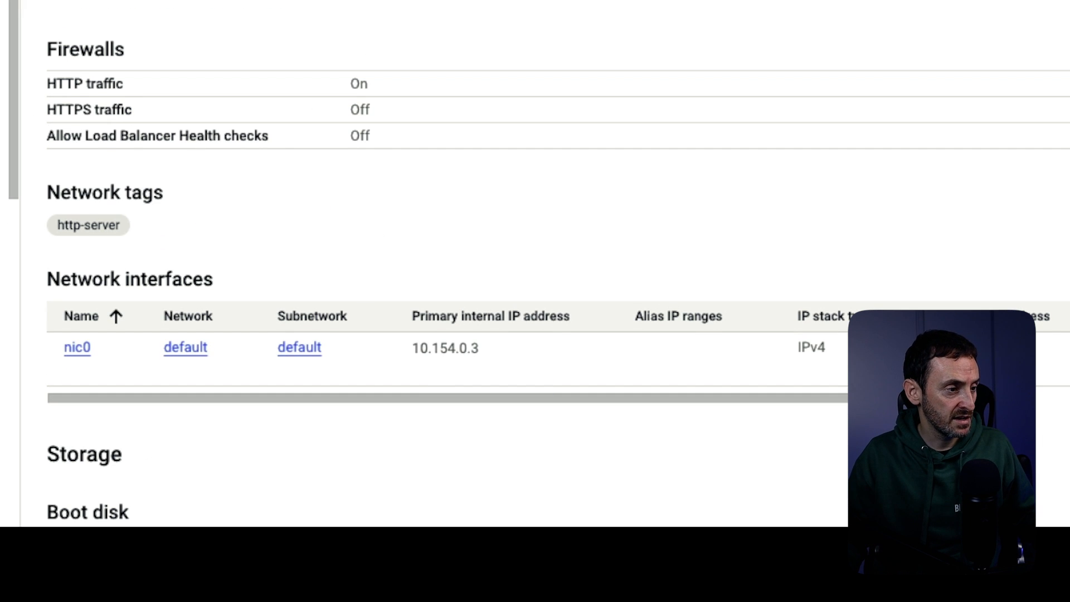
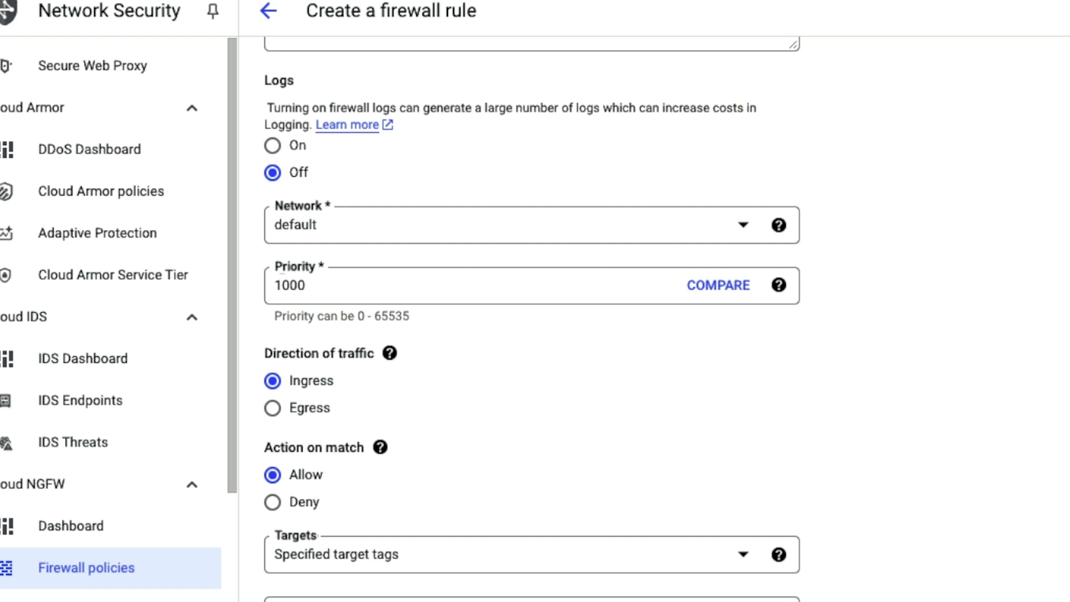
- Make the rule Egress for all instances, destination 0.0.0.0/0, allowing all protocols, and create it
click(273, 381)
scroll(272, 381, down, 3)
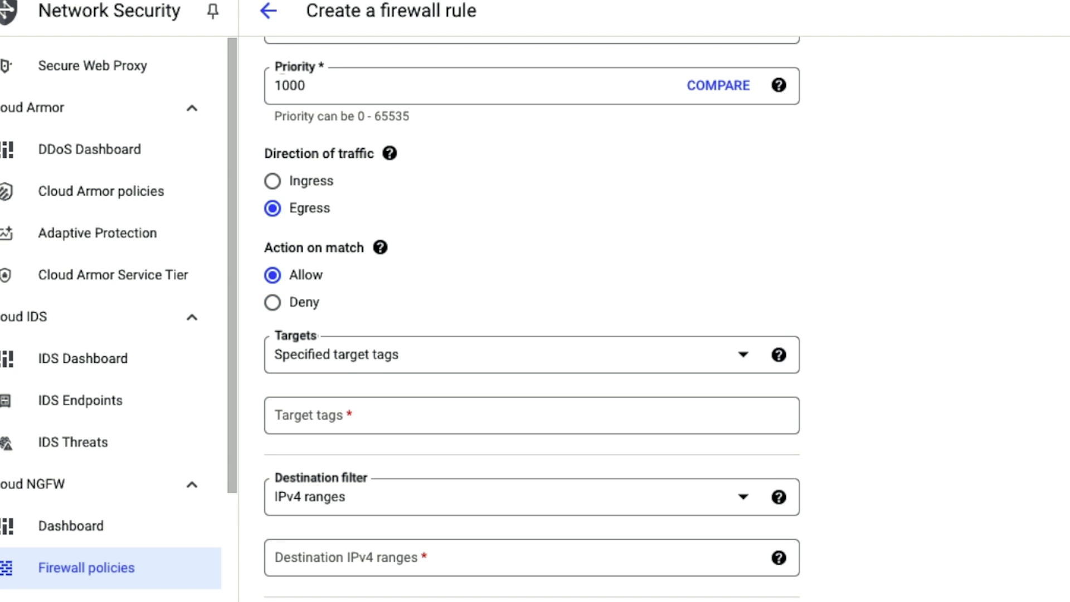
scroll(532, 318, down, 1)
click(514, 328)
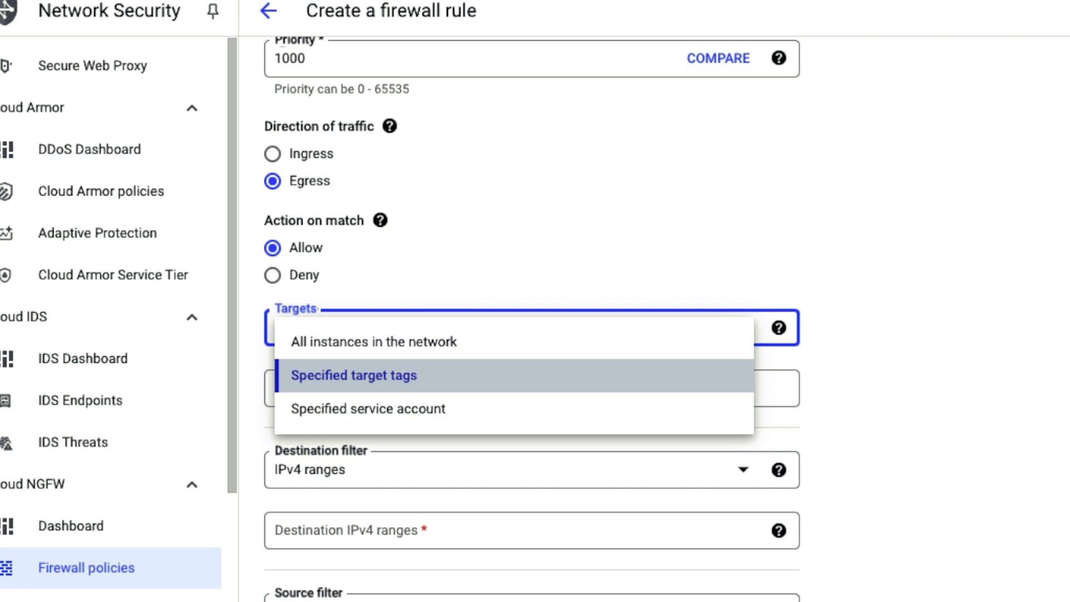
click(374, 342)
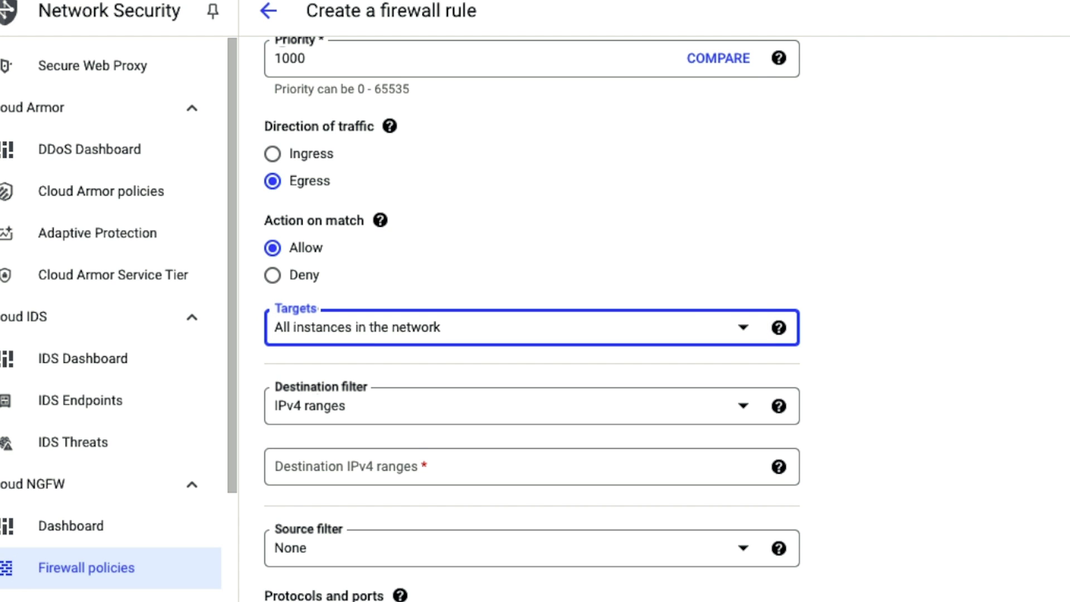
click(382, 467)
text(0.0.0.0/0)
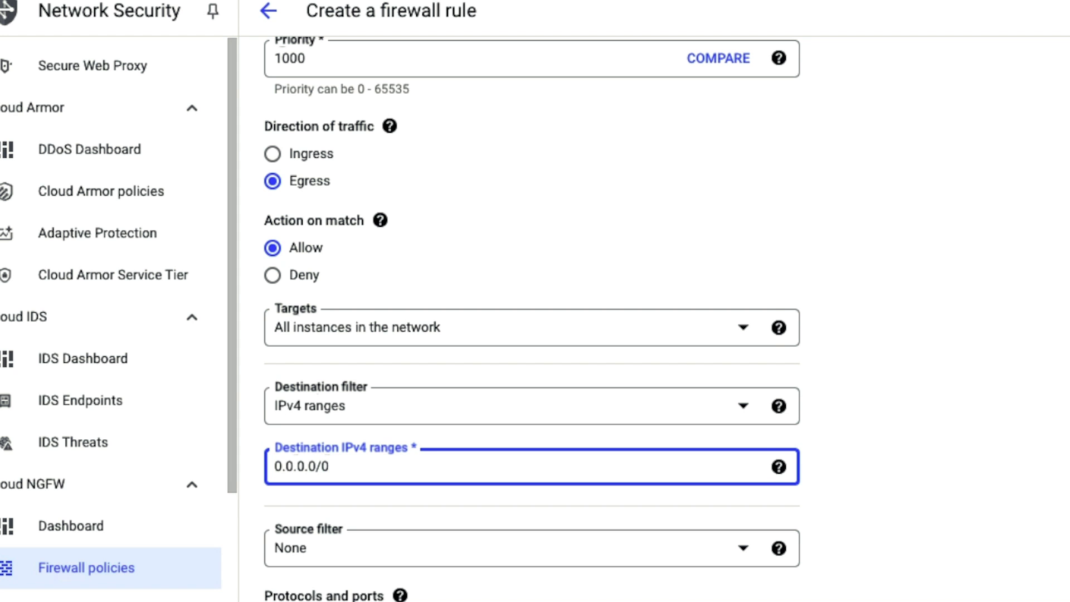
scroll(532, 318, down, 5)
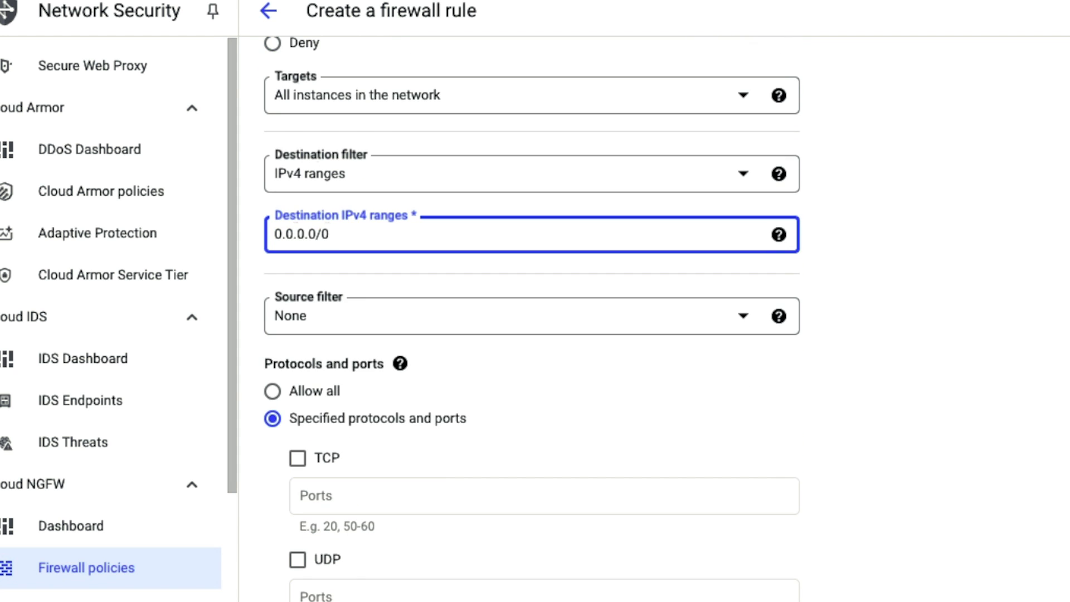
click(272, 390)
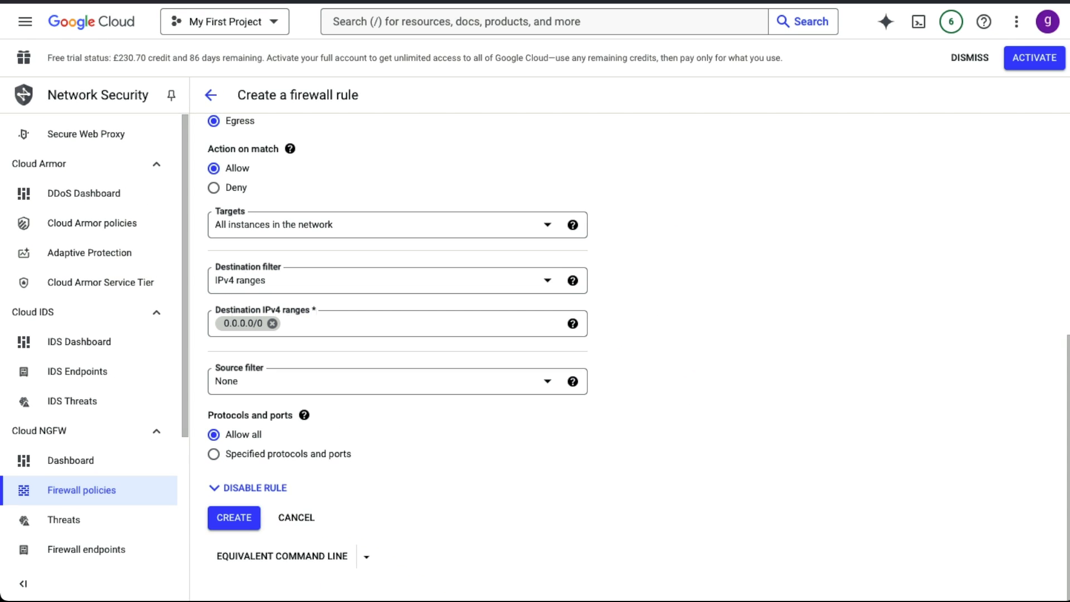
click(234, 517)
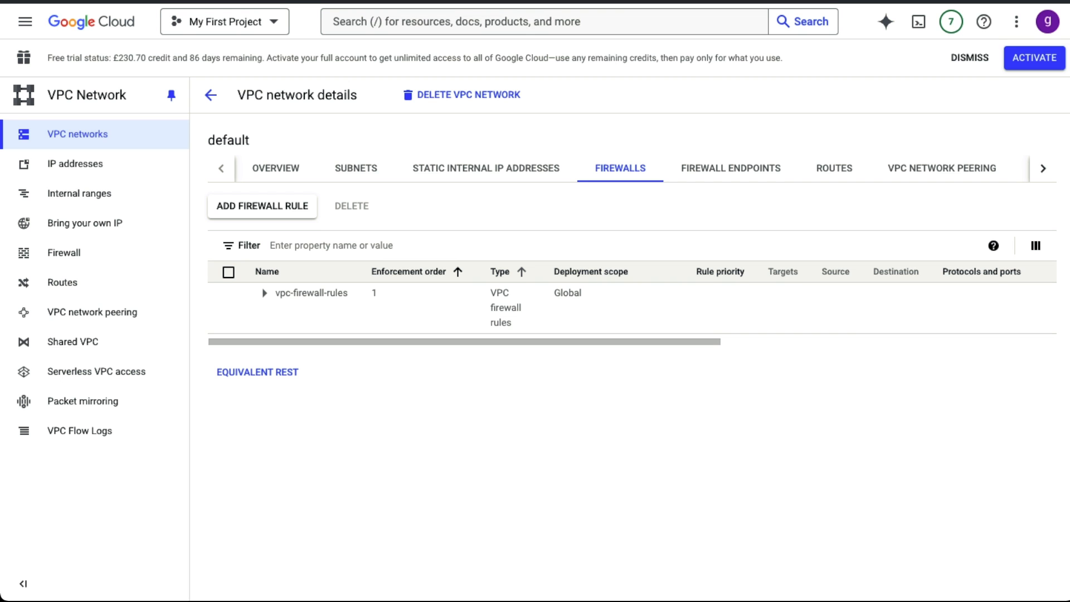
- Start a new firewall rule that targets all instances in the network
click(262, 207)
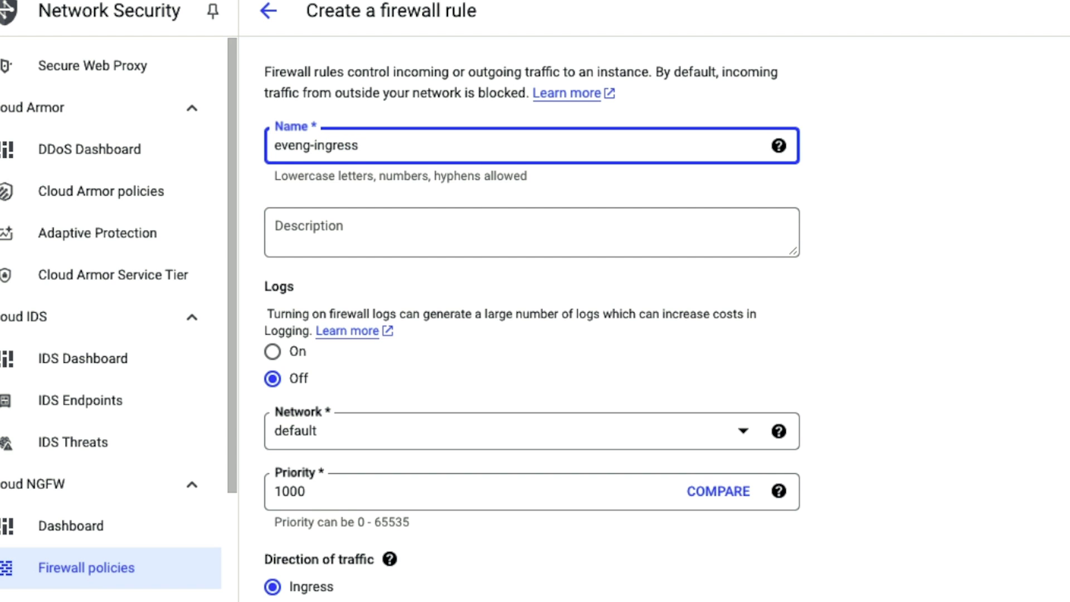
scroll(532, 318, down, 5)
scroll(532, 317, down, 5)
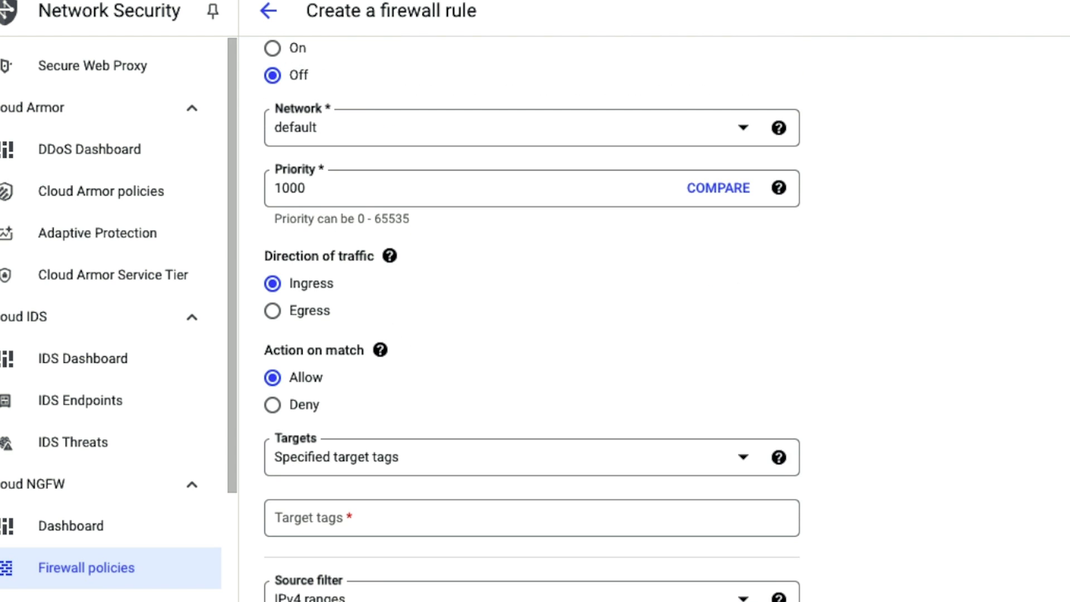
scroll(532, 317, down, 5)
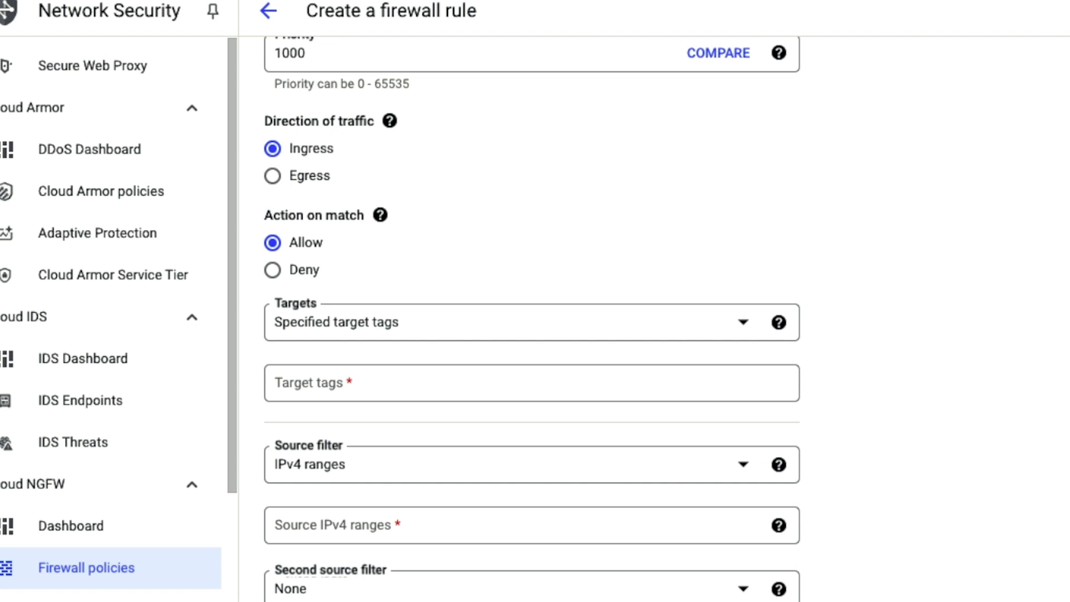
click(532, 323)
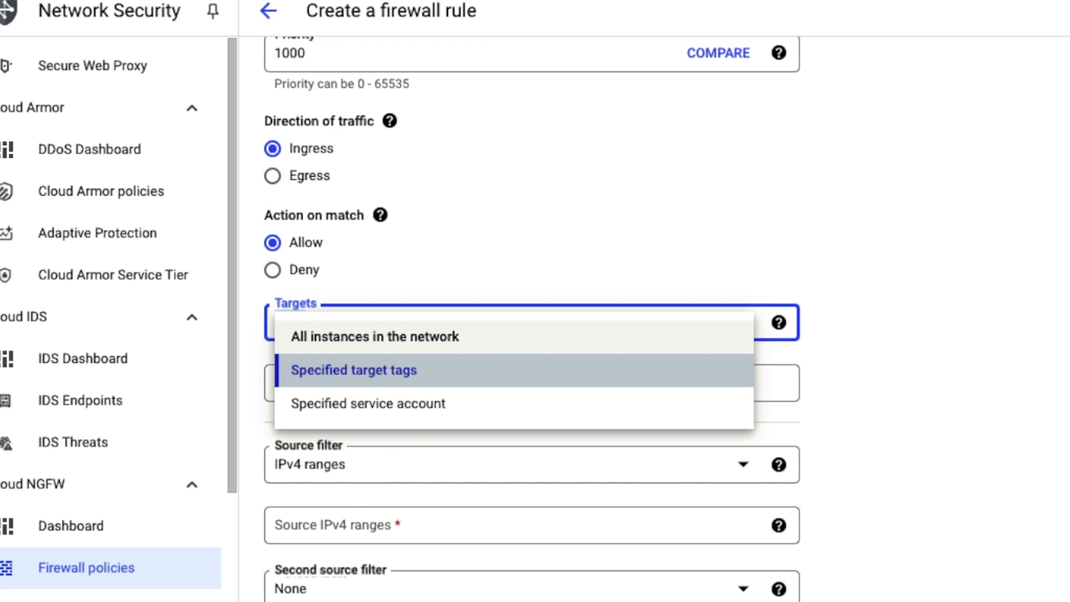
click(375, 337)
- Set source 0.0.0.0/0, allow all protocols, create eveng-ingress, and expand the vpc-firewall-rules list
scroll(532, 318, down, 5)
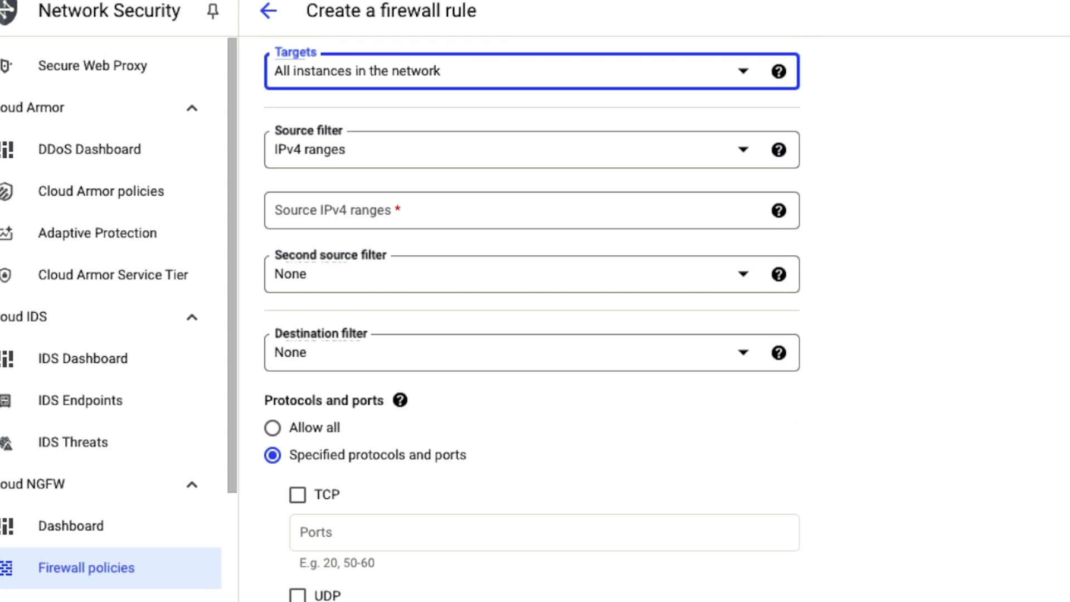
click(531, 211)
text(0.0.0.0/)
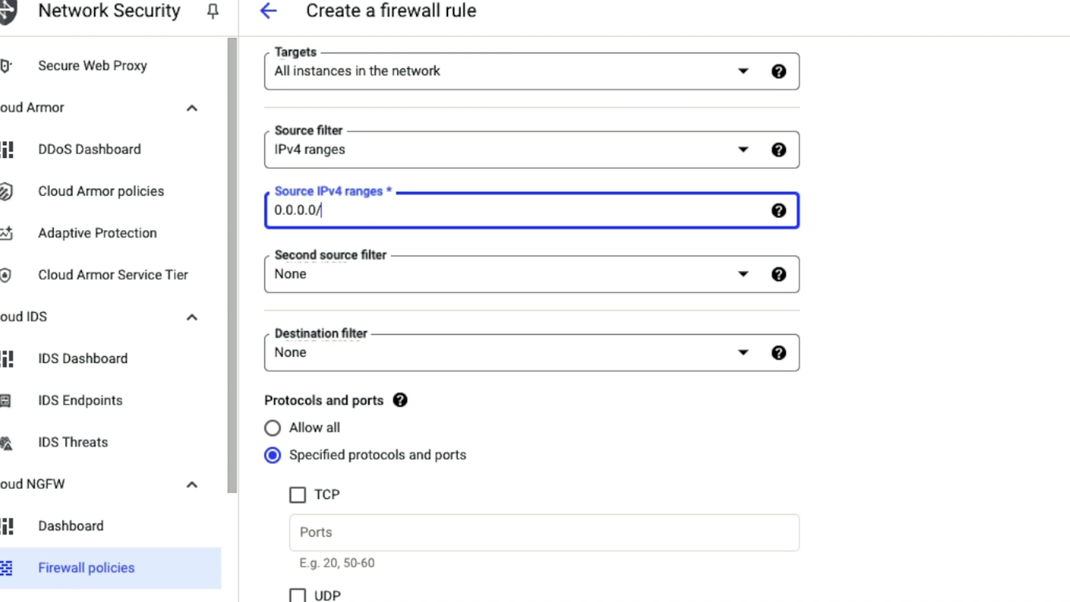
text(0)
scroll(532, 317, down, 2)
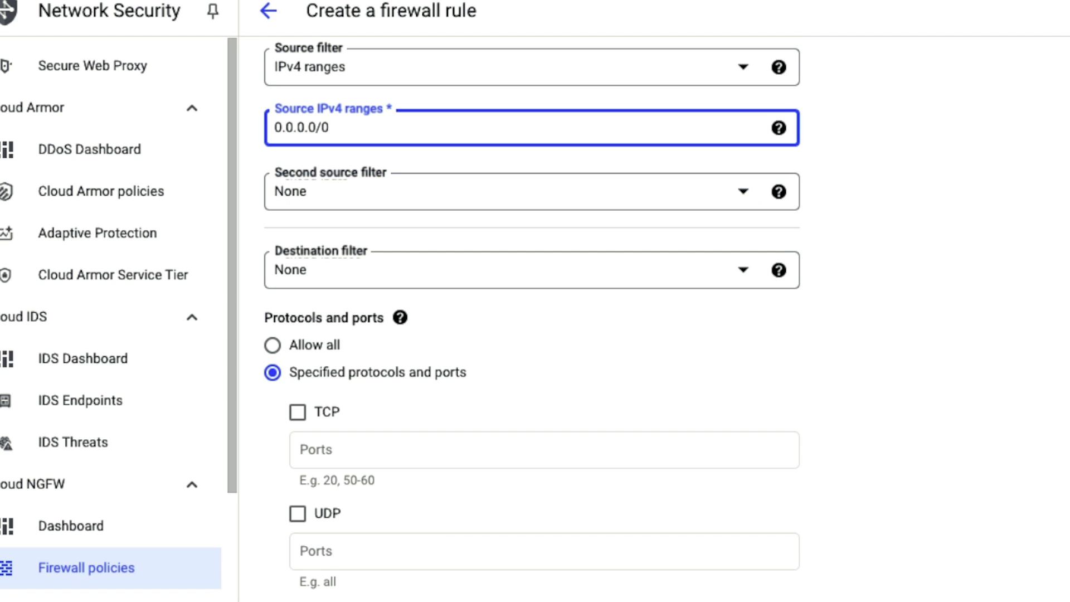
click(272, 345)
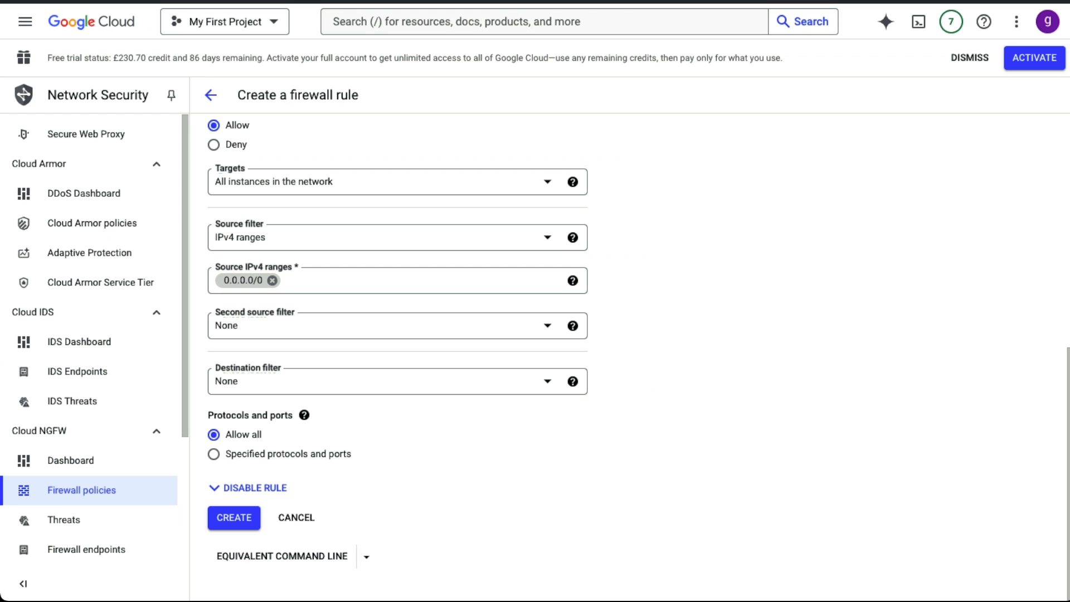
click(234, 517)
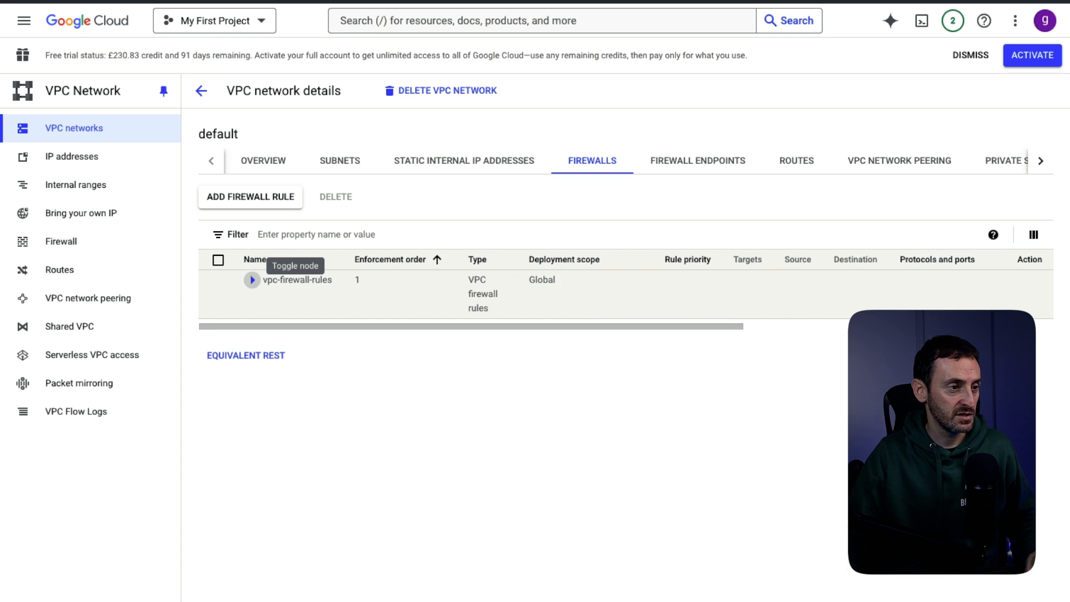
click(252, 280)
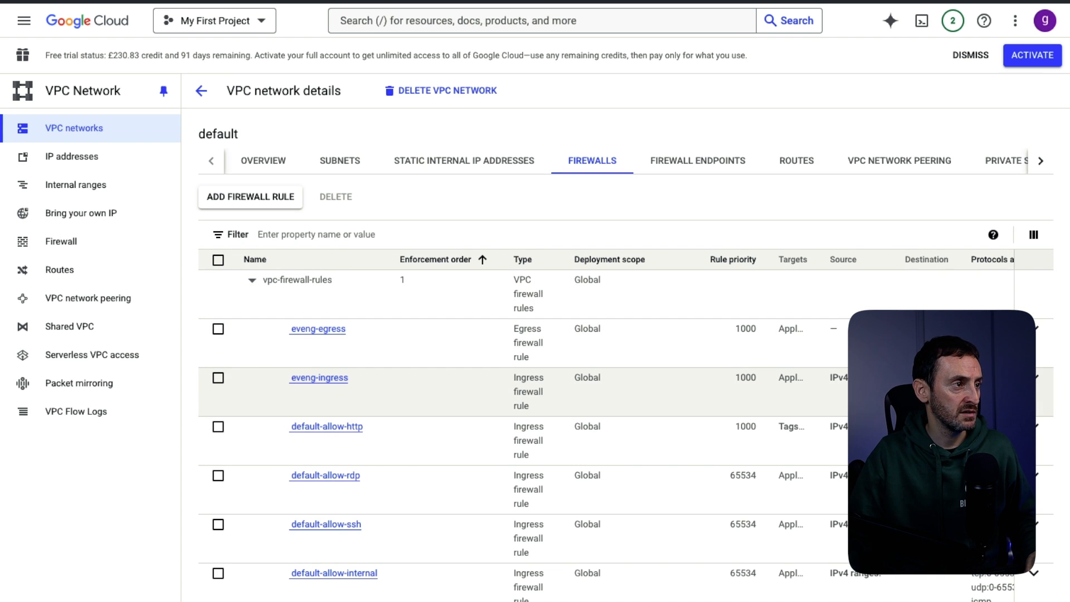
- Go to the VM instances list and enter sudo in evengv6's browser SSH terminal
click(23, 21)
mouse_move(84, 322)
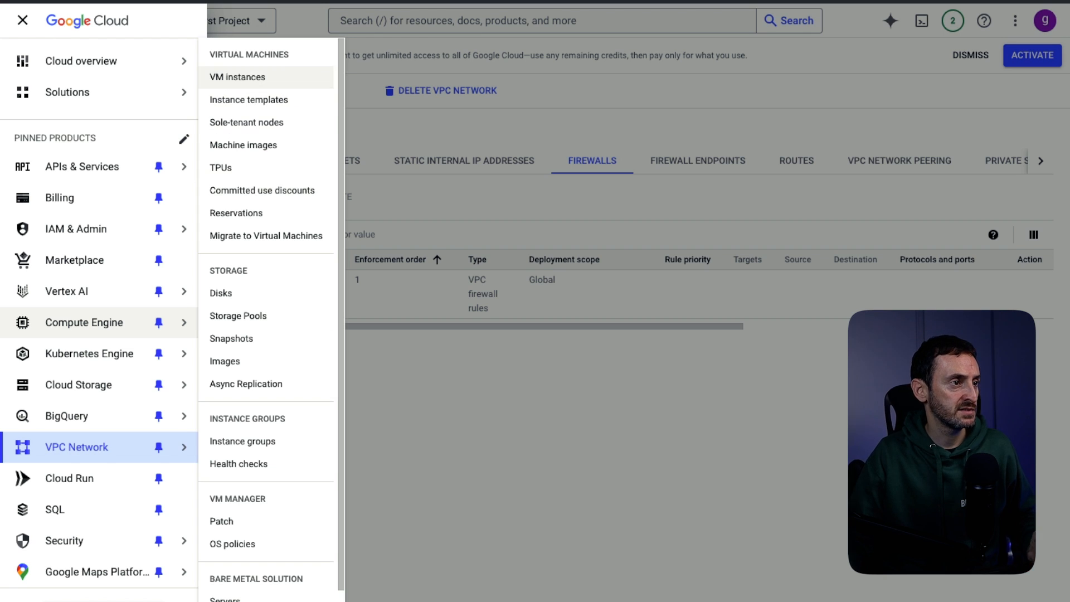
click(251, 77)
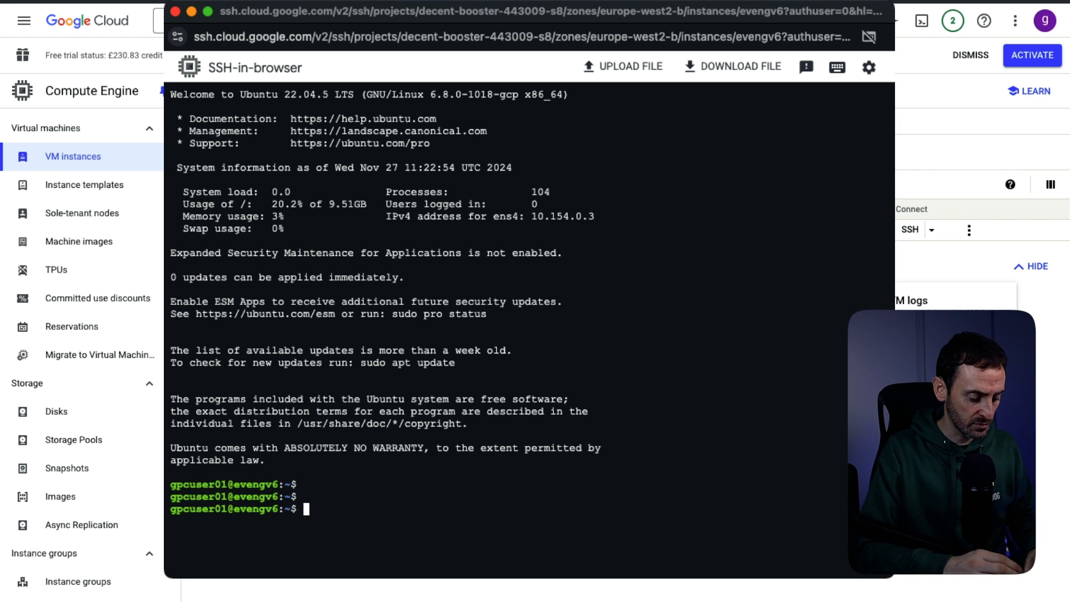
text(sudo )
text(a)
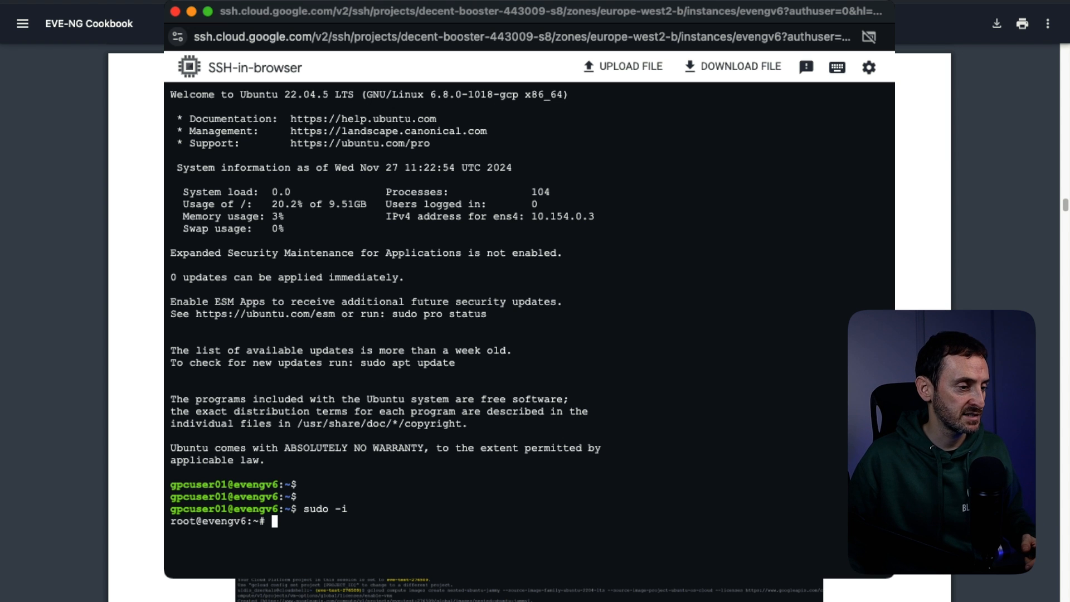
- Paste and run the EVE-NG install-eve.sh wget command, then run apt update
text(wget -O - https://www.eve-ng.net/jammy/install-eve.sh | bash -i)
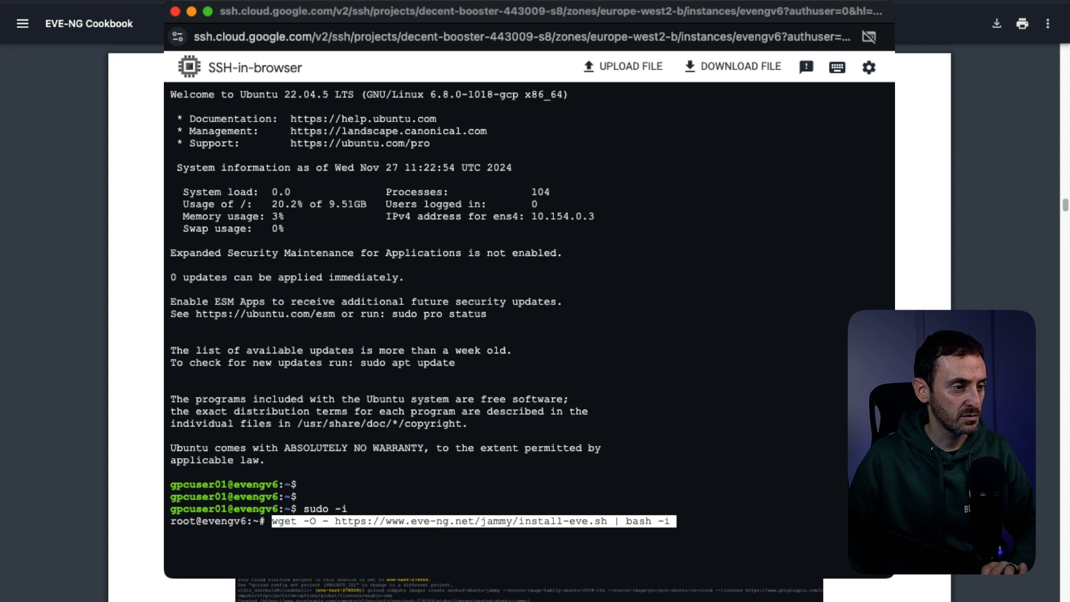
key(Return)
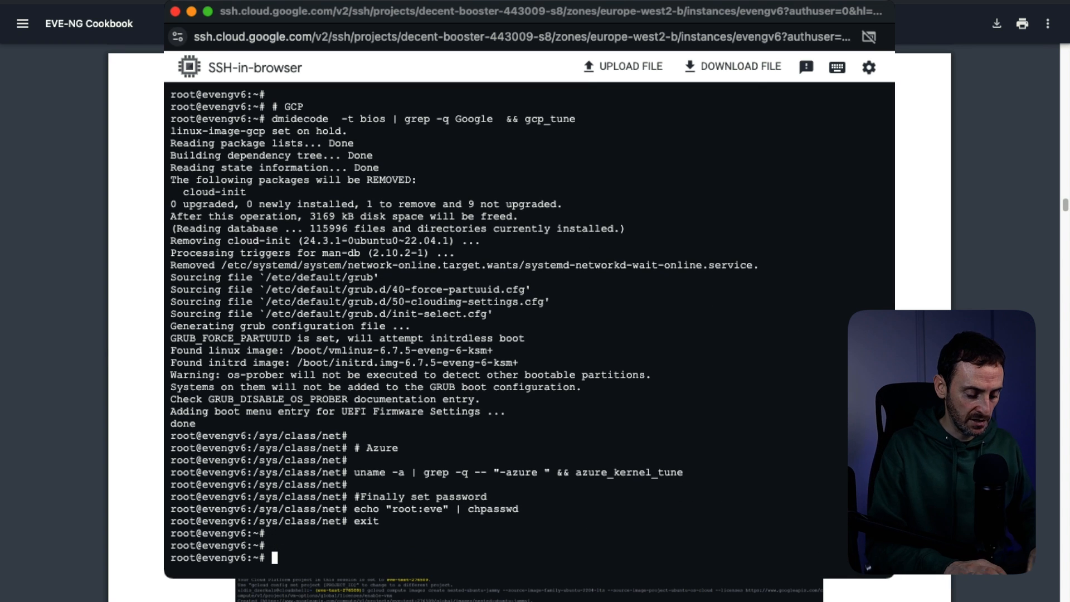
text(apt updat)
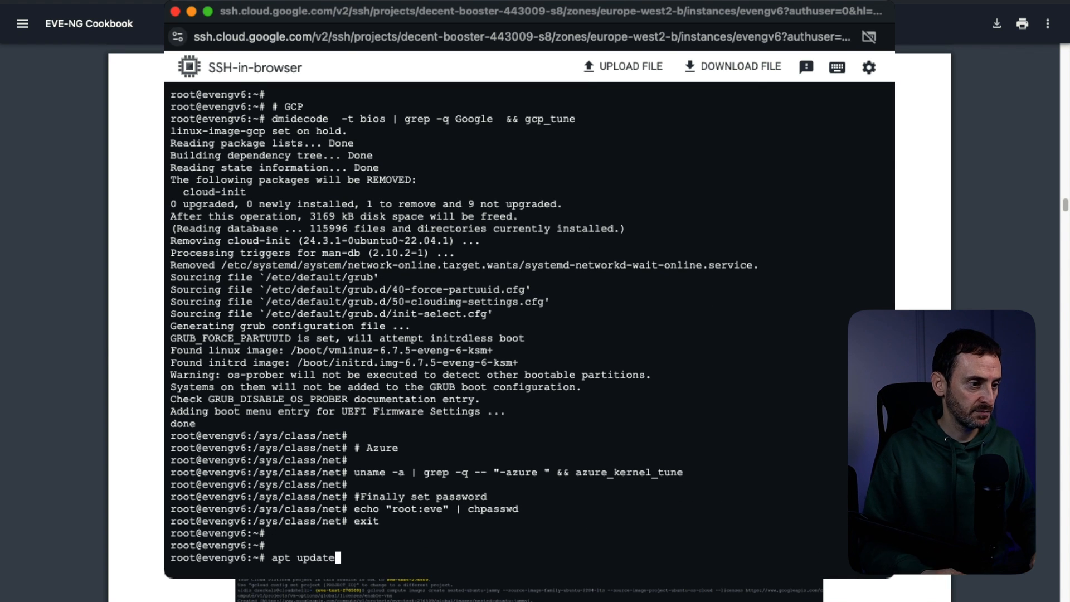
text(e)
key(Return)
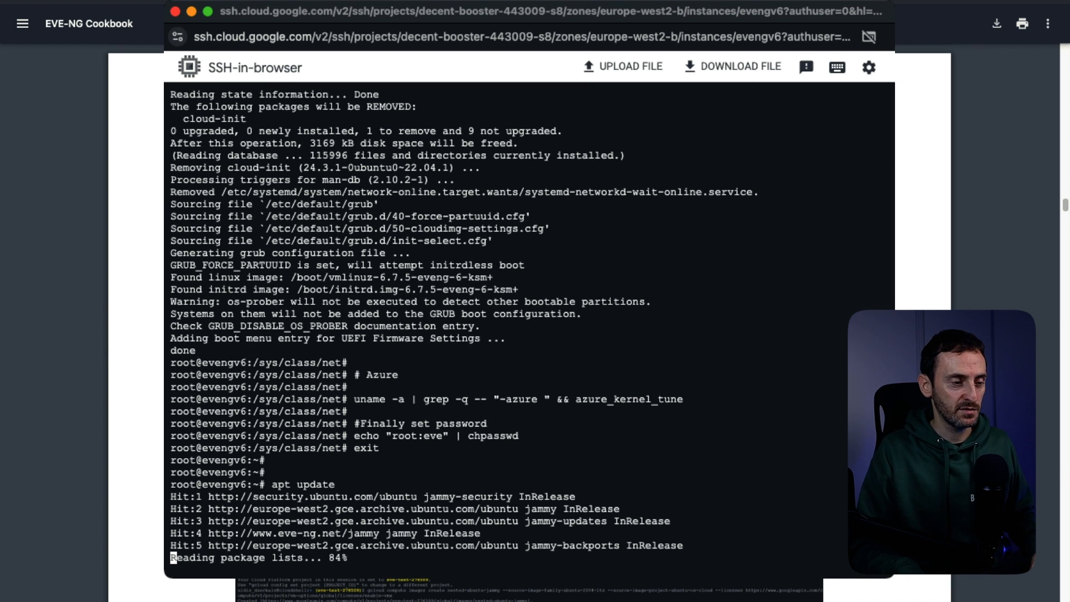
key(Return)
key(Return)
- Run apt upgrade, confirm with y, then reboot the VM
text(Apt up)
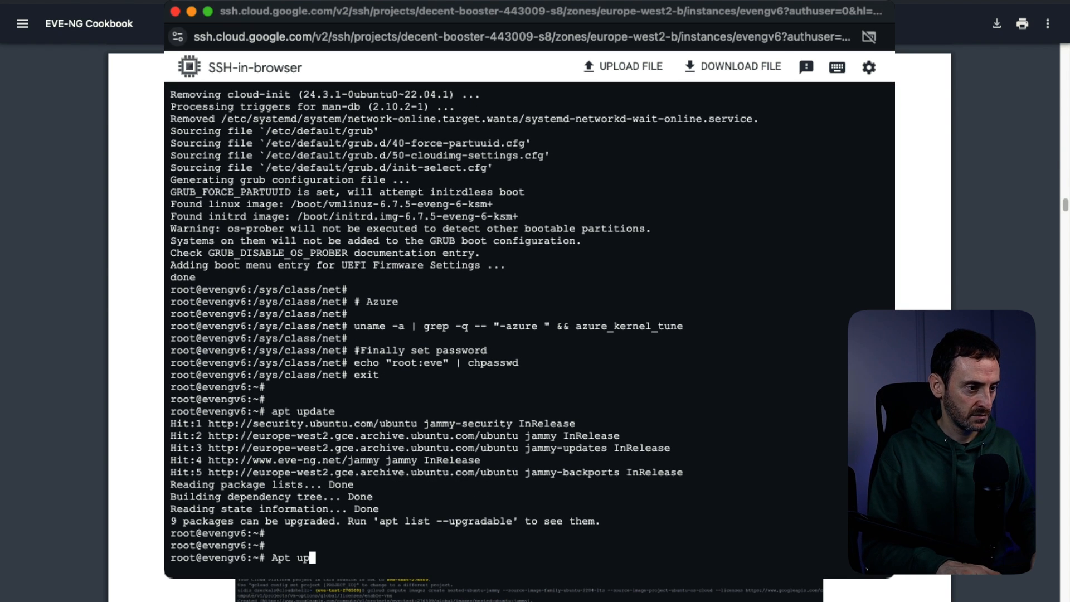
key(BackSpace)
key(BackSpace)
key(BackSpace)
key(BackSpace)
key(BackSpace)
key(BackSpace)
text(APT UYPGF)
key(BackSpace)
key(BackSpace)
key(BackSpace)
key(BackSpace)
key(BackSpace)
key(BackSpace)
key(BackSpace)
key(BackSpace)
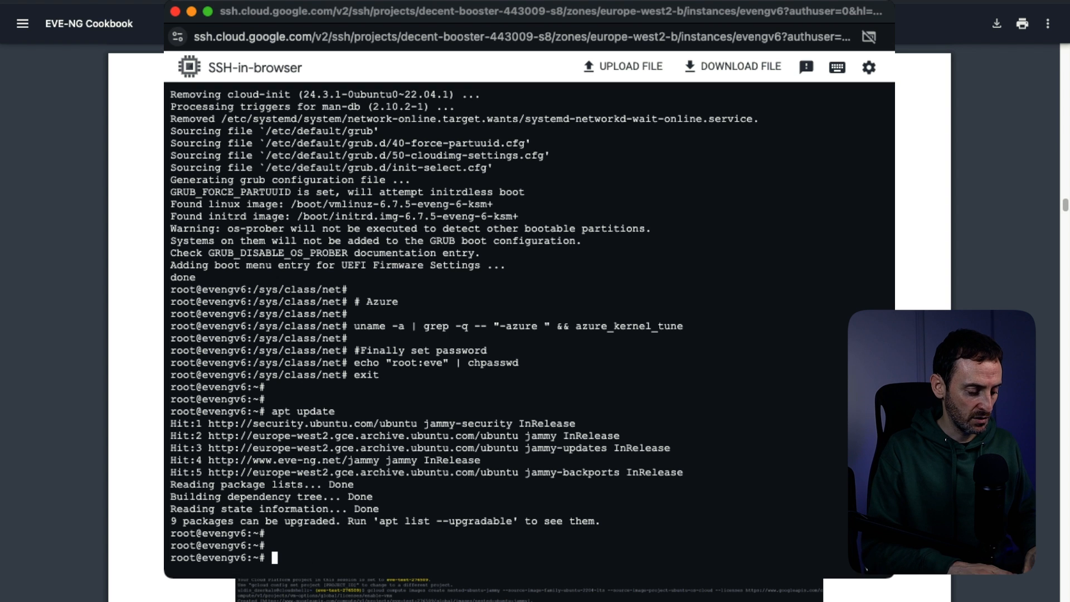
text(apt upgrade)
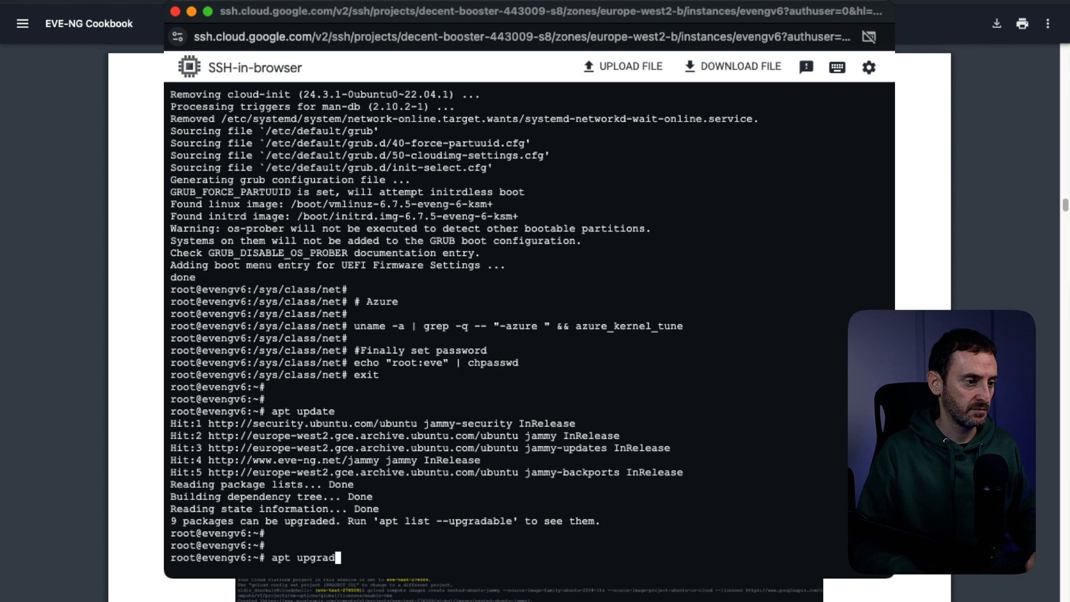
key(Return)
text(y)
key(Return)
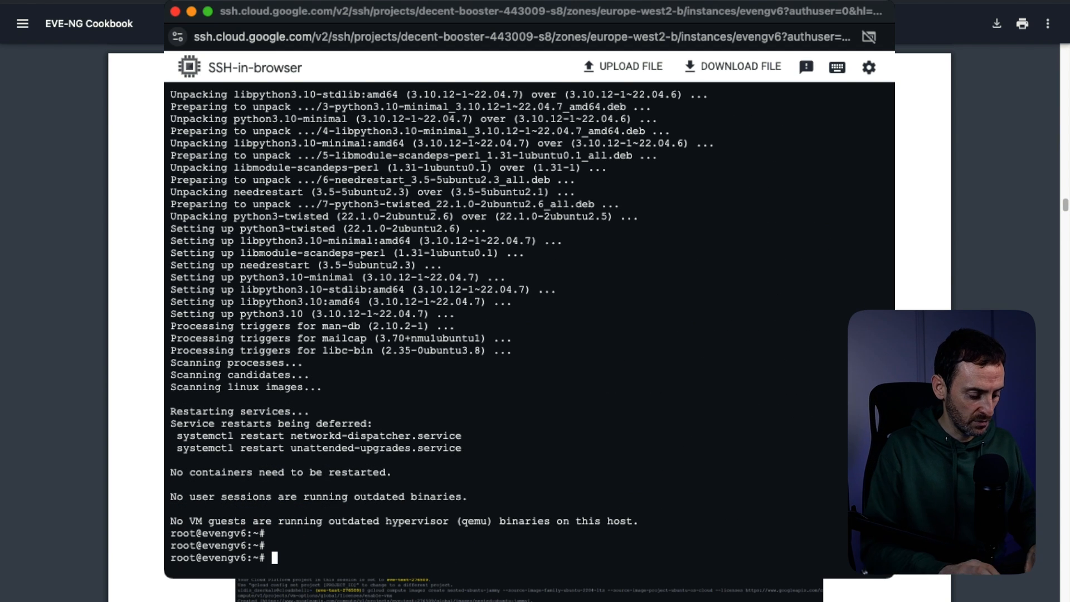
text(re)
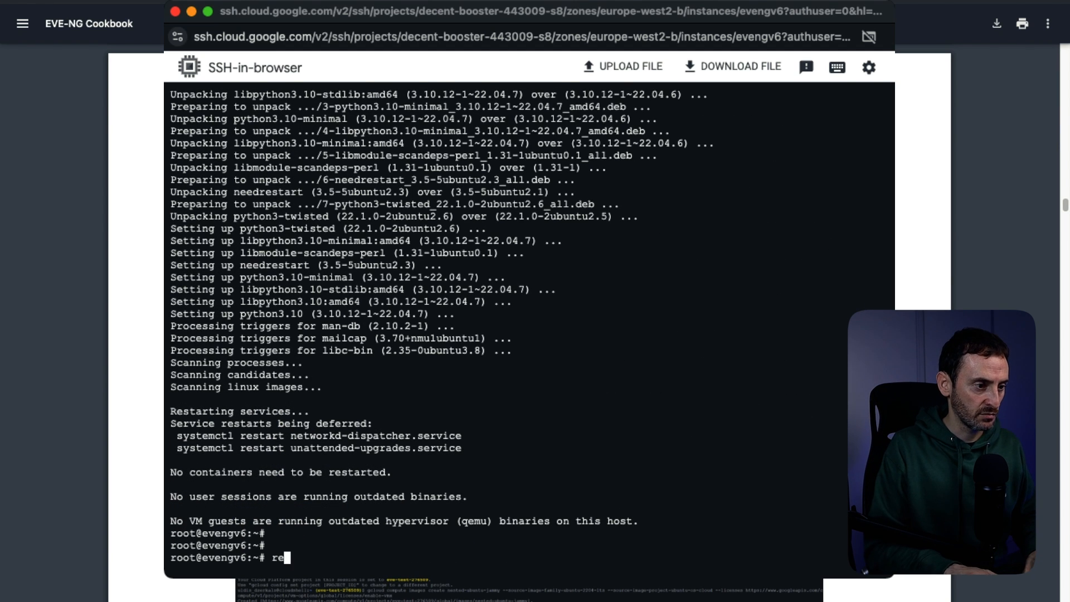
text(boot)
key(Return)
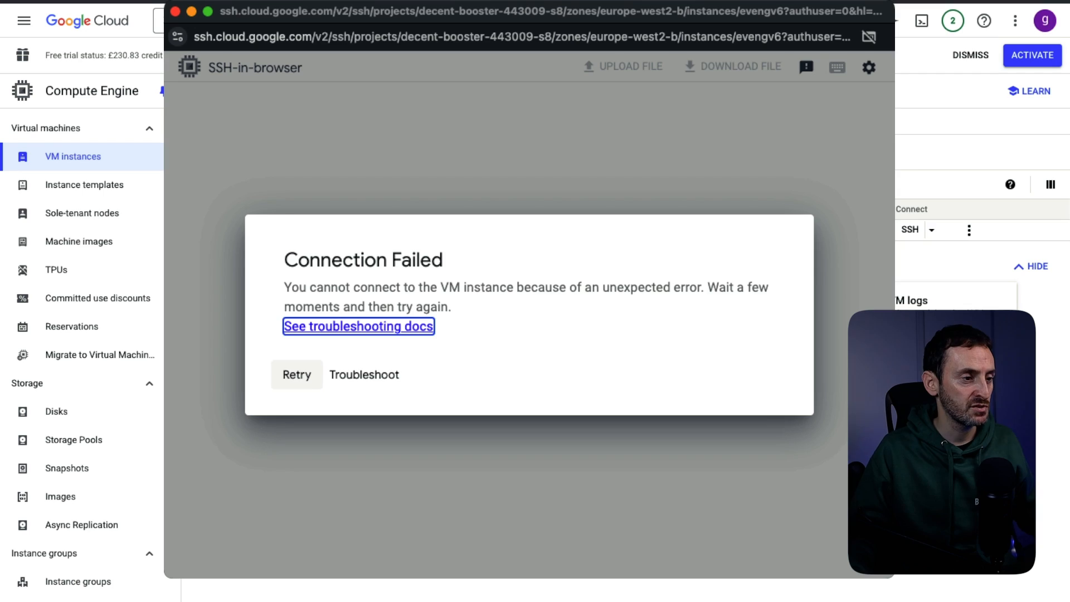
- Retry the SSH connection to the rebooted evengv6 and authorize the browser session
click(297, 374)
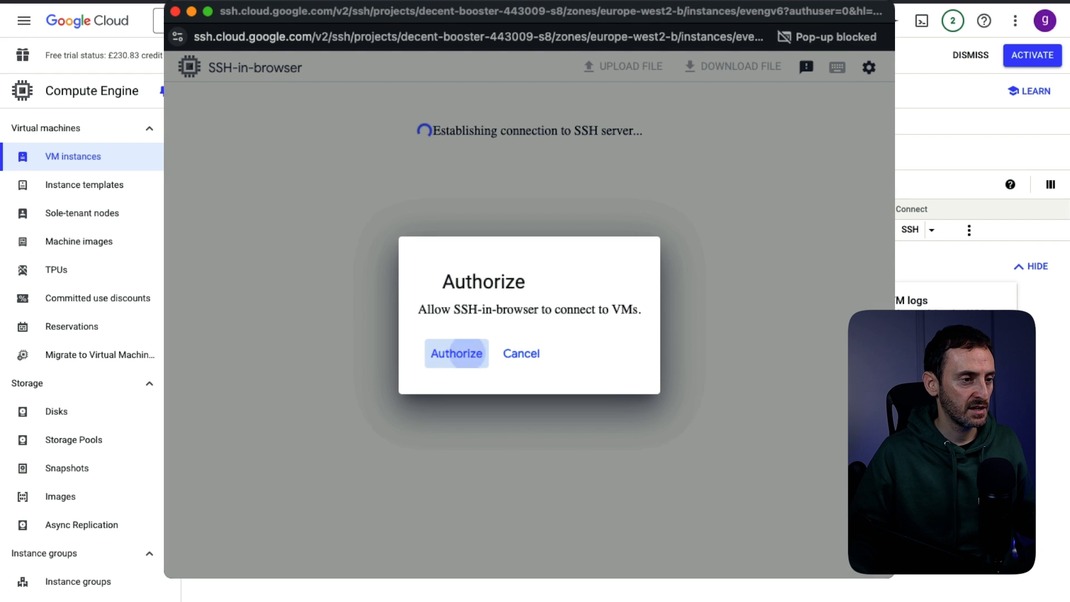
click(456, 354)
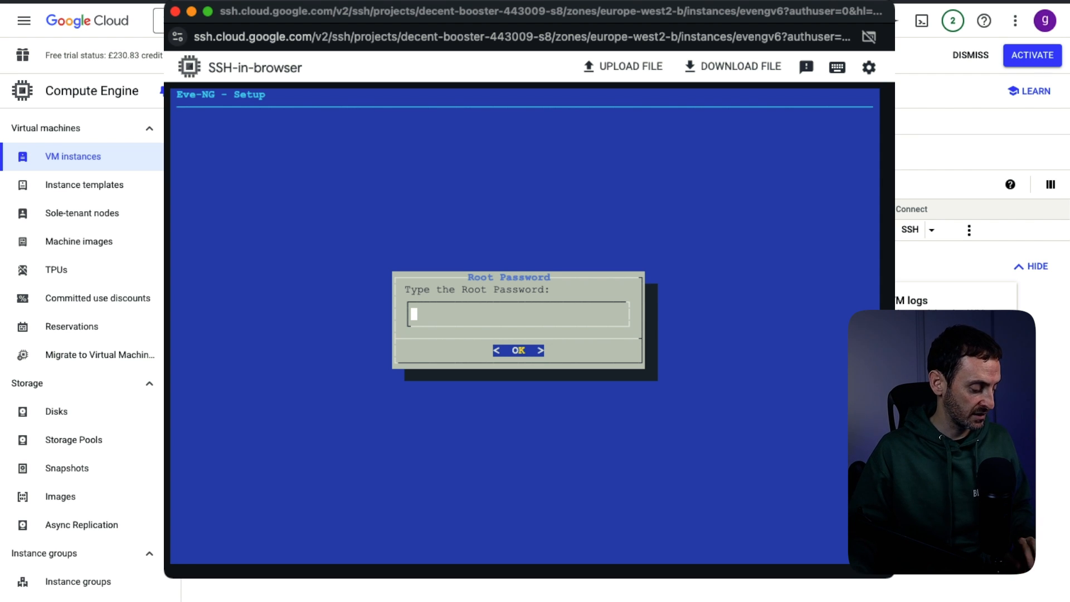
- Rerun setup via sudo -i: set root password, keep eve-ng/example.com, DHCP, no NTP, direct connection
key(ctrl+c)
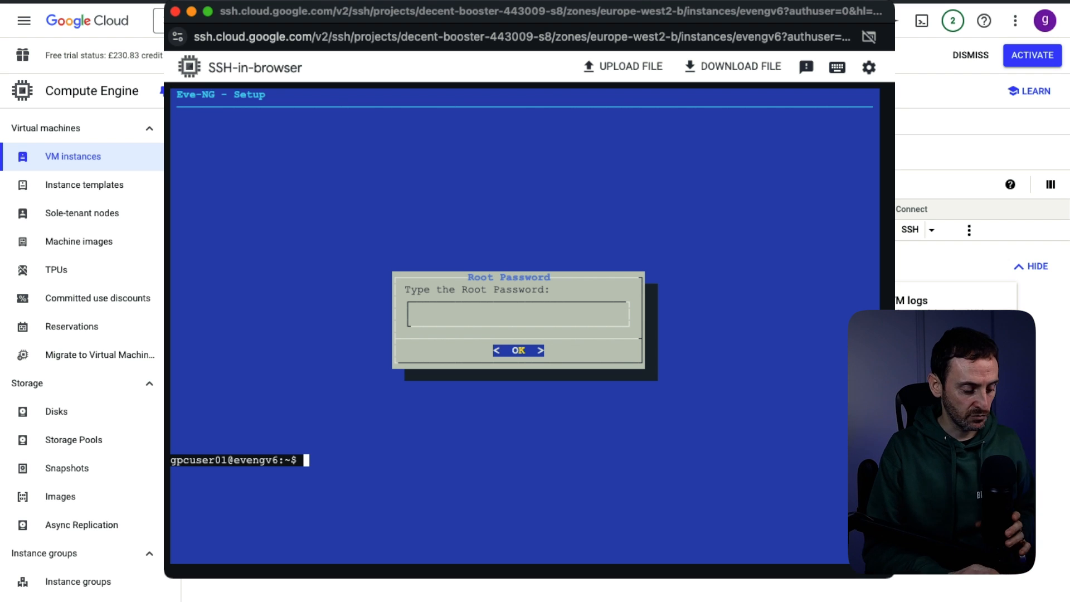
text(sudo -)
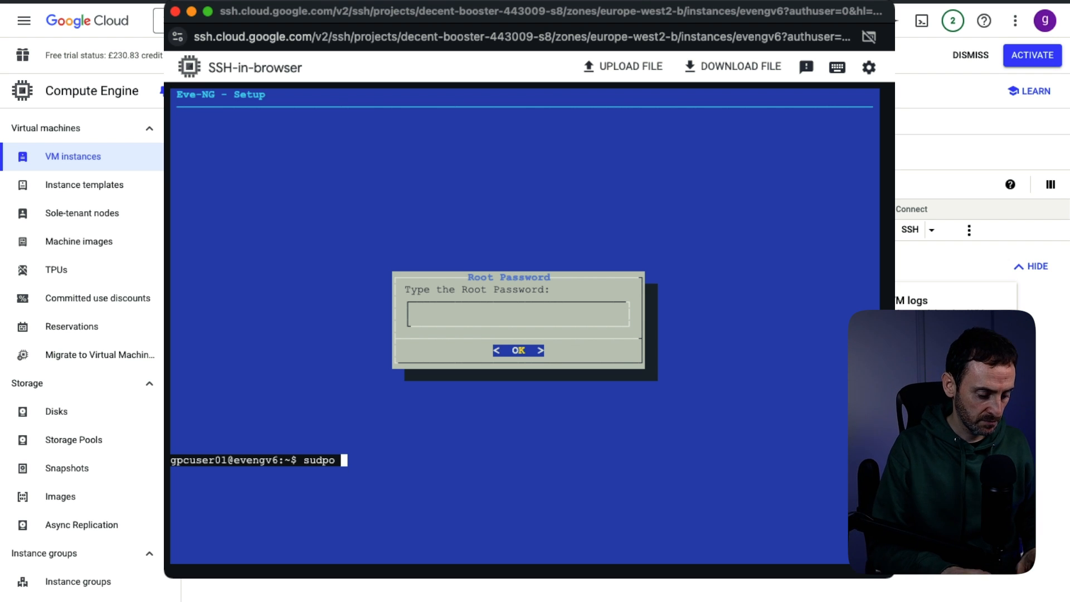
text(i)
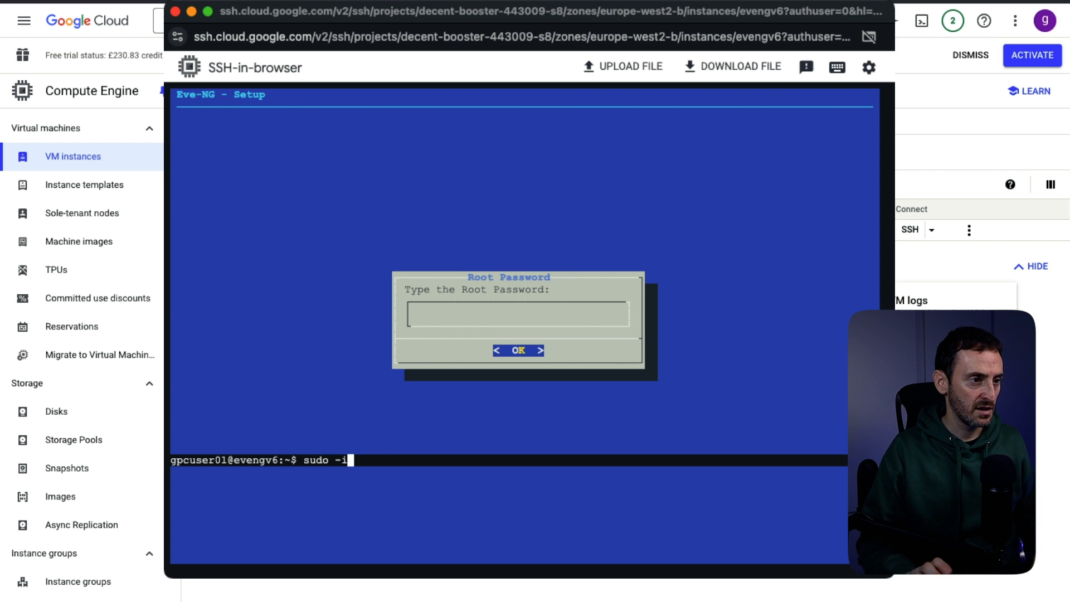
key(Return)
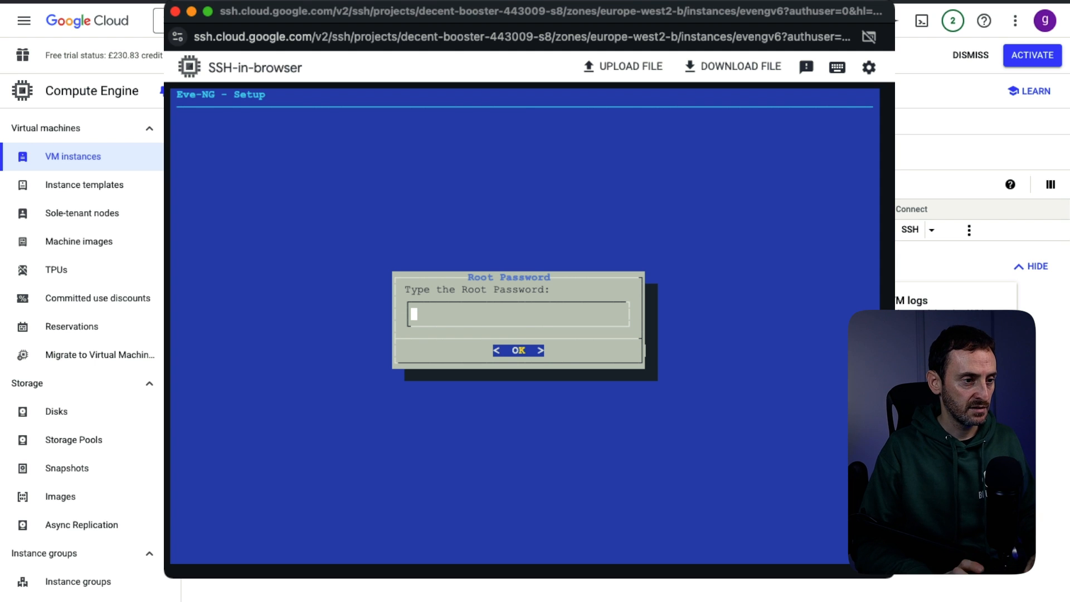
key(Return)
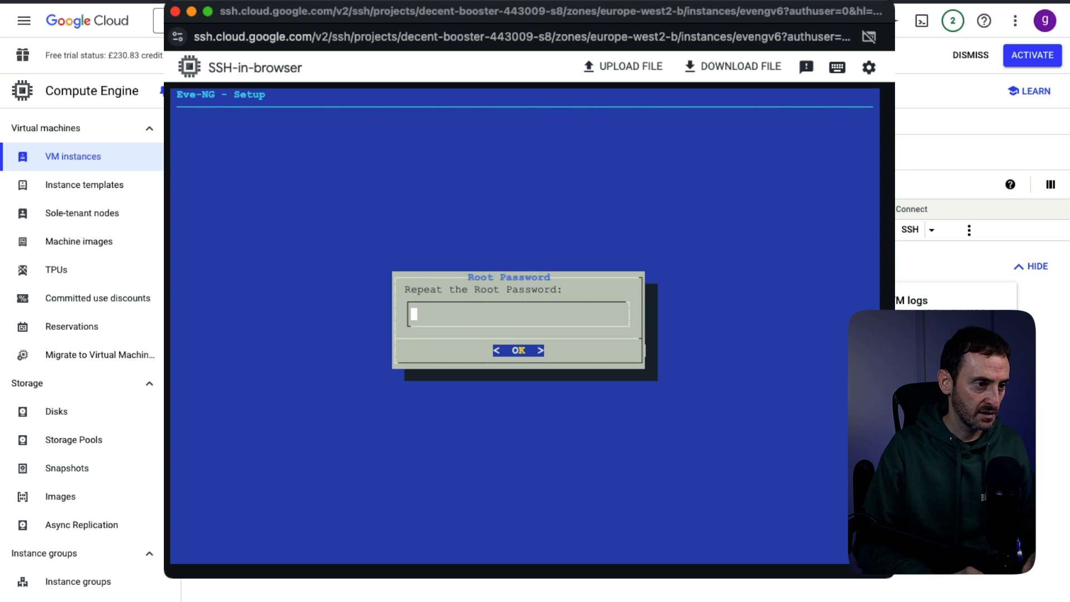
key(Return)
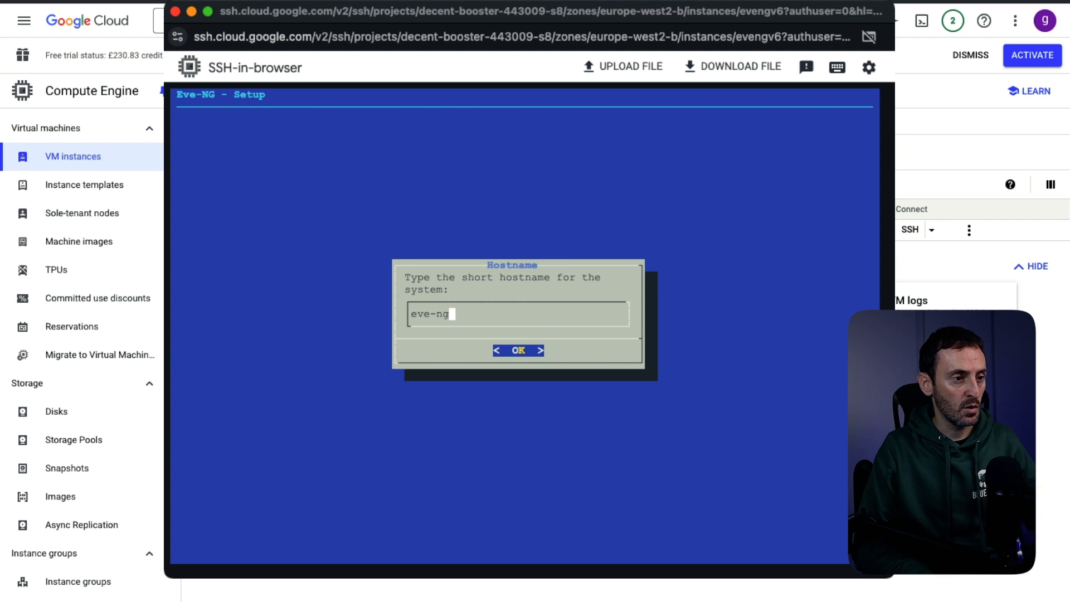
key(Return)
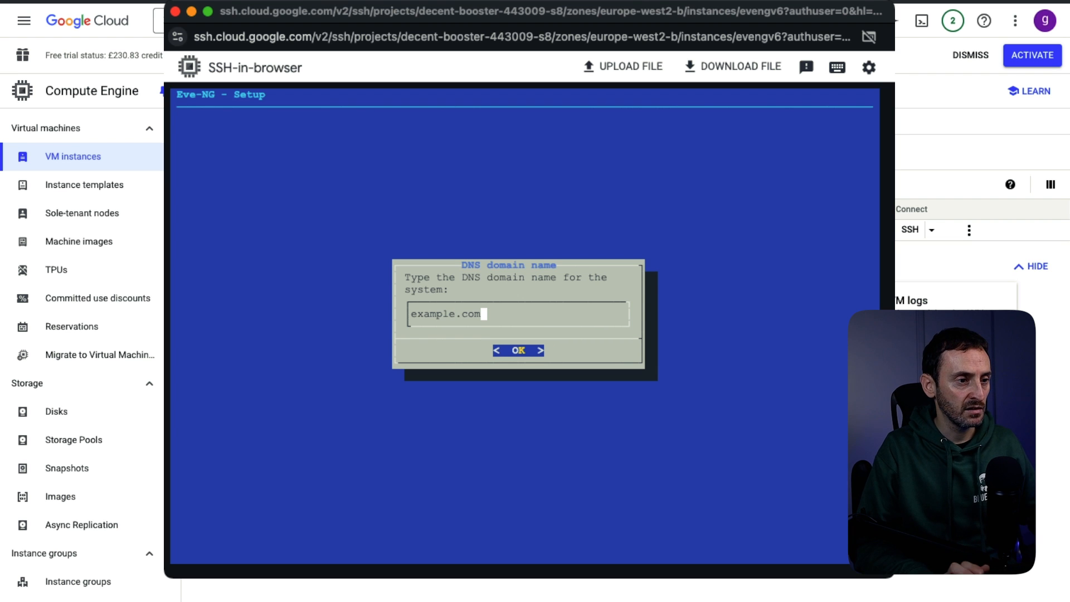
key(Return)
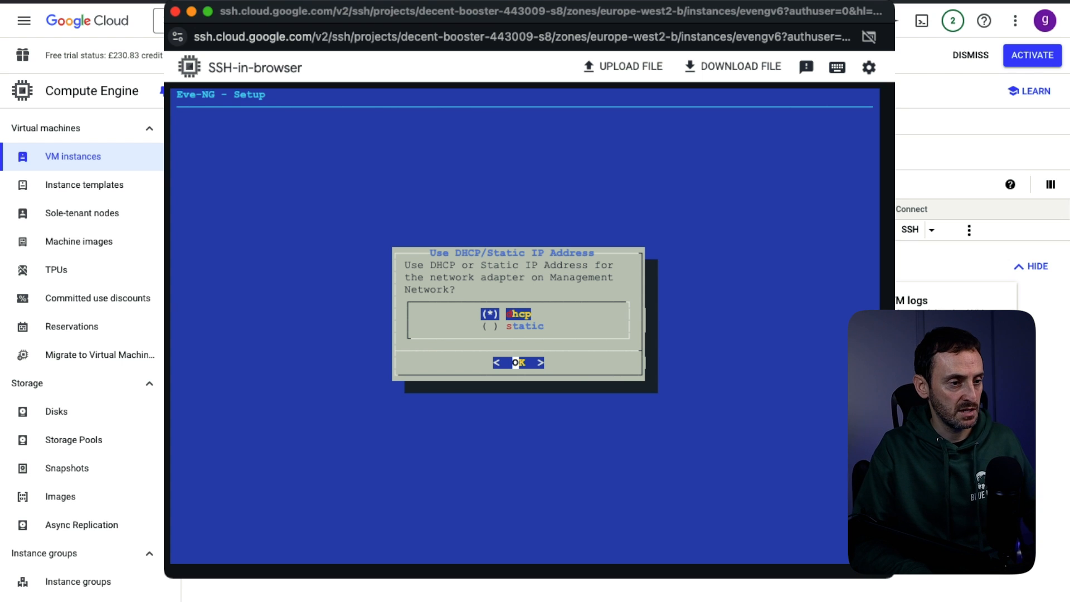
key(Return)
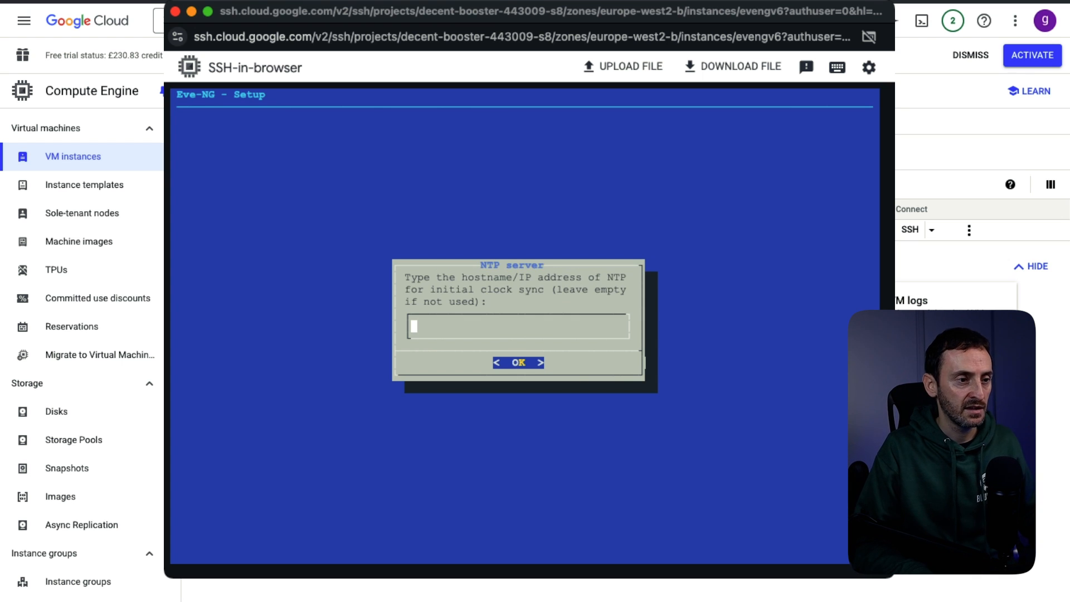
key(Return)
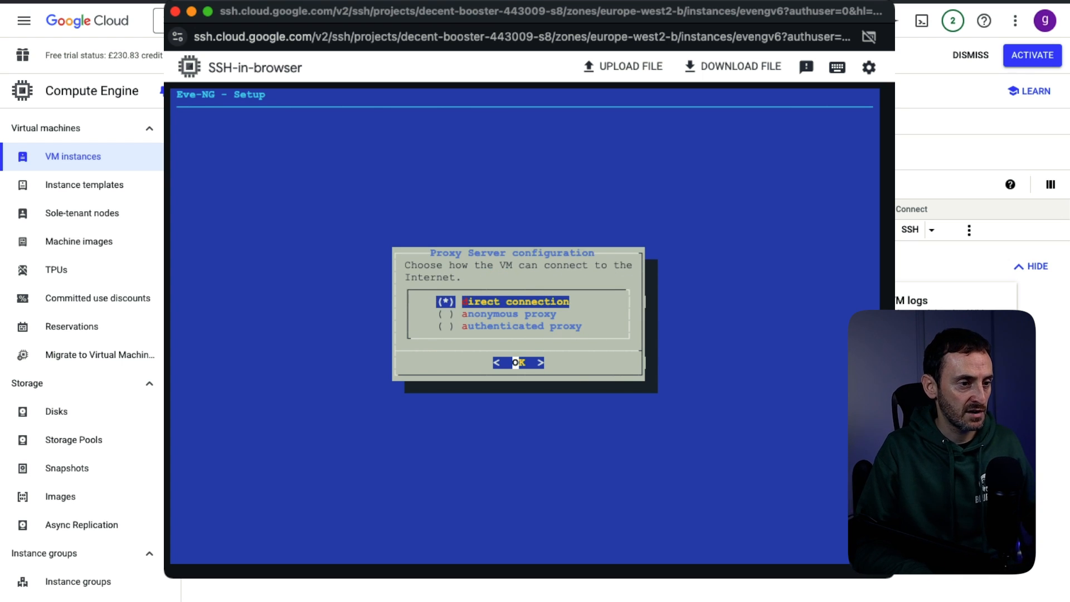
key(Return)
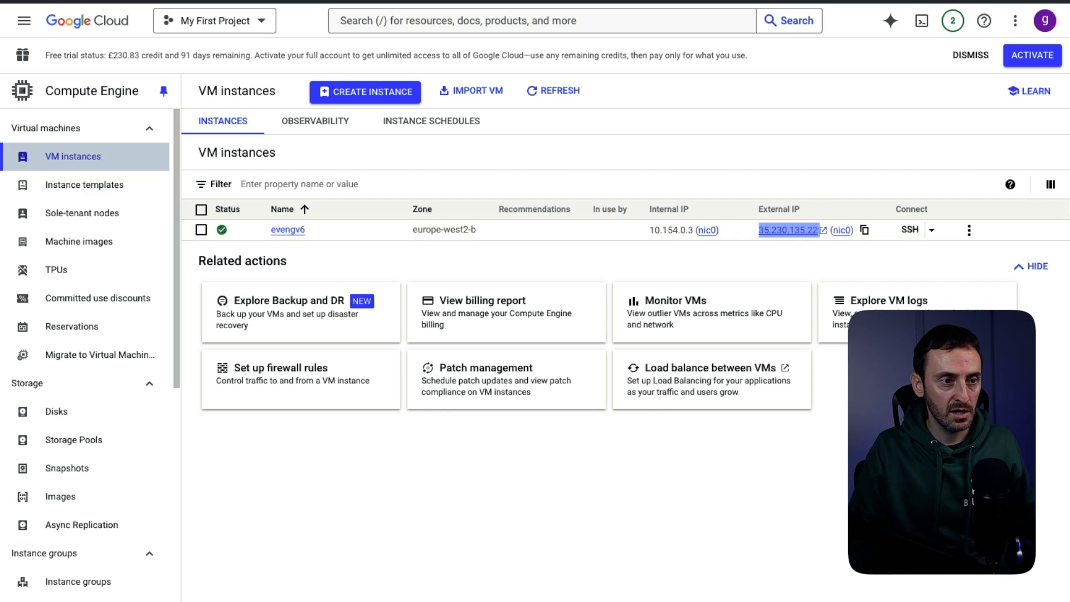
- Copy evengv6's external IP 35.230.135.22 from the VM instances list
click(791, 263)
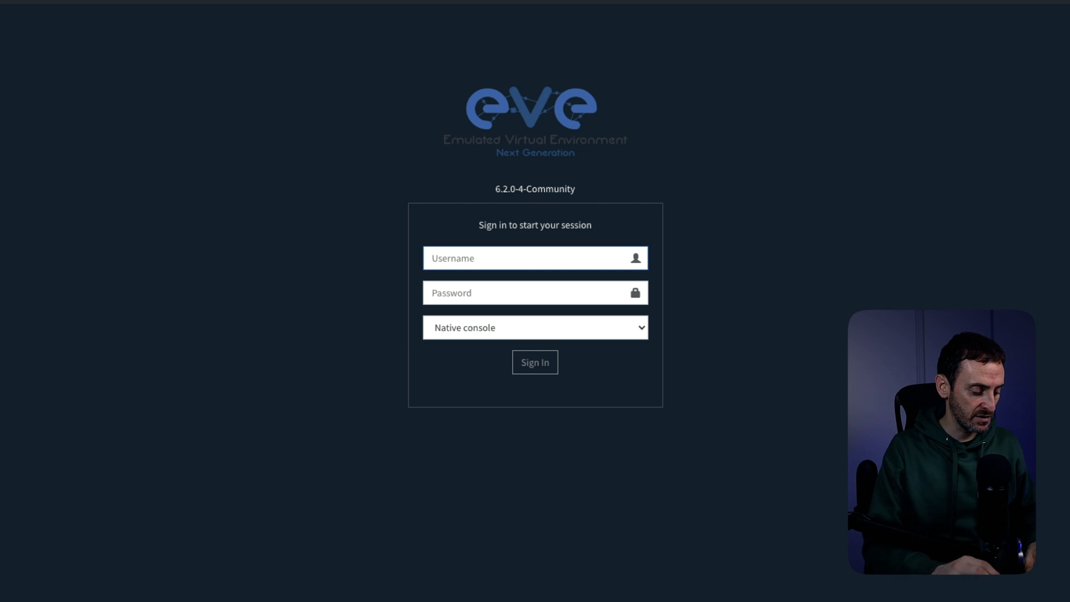
- Sign in to EVE-NG as admin with the admin password
text(admin)
key(Tab)
text(eve)
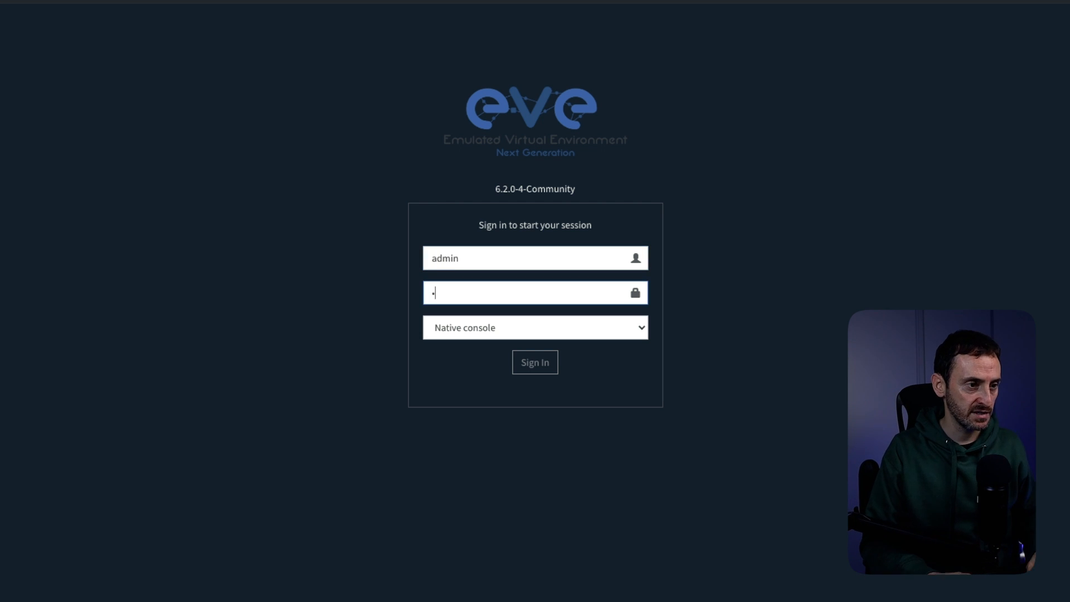
key(Tab)
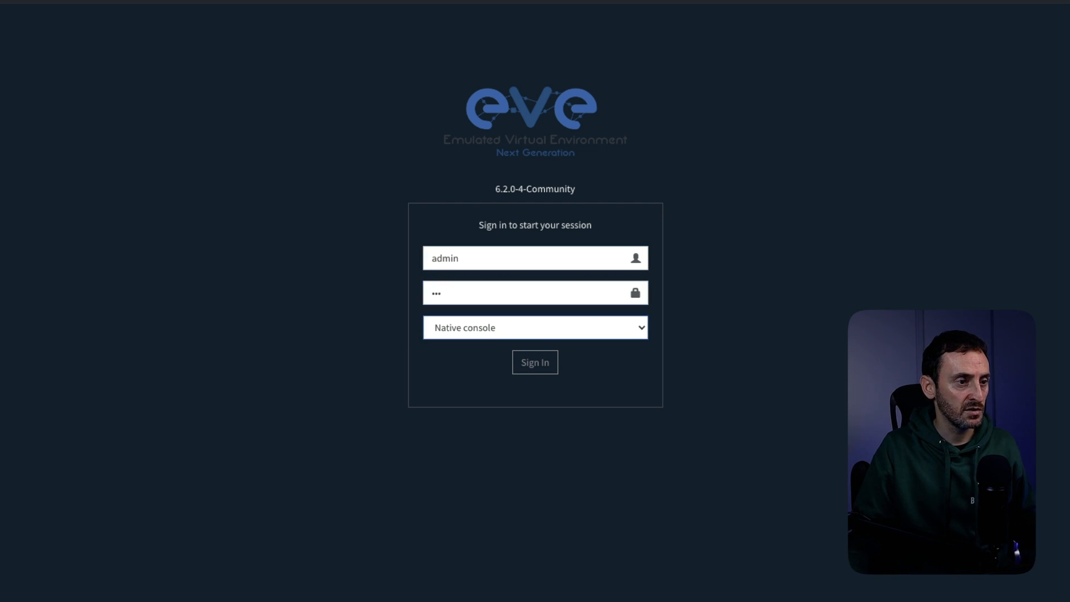
key(Tab)
key(Return)
- Create a new lab named test
click(61, 134)
text(test)
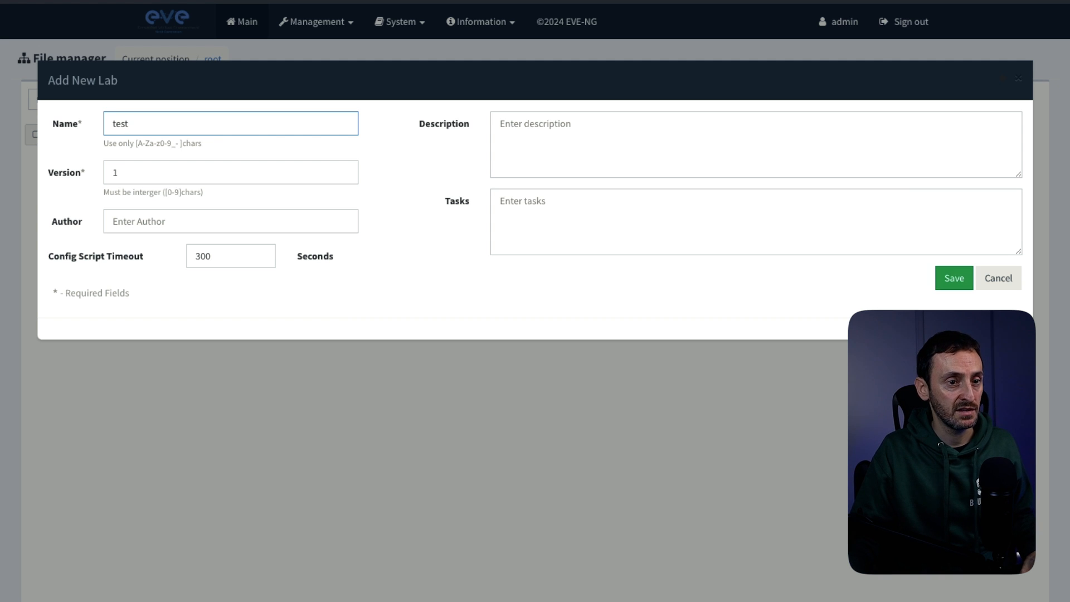
click(954, 278)
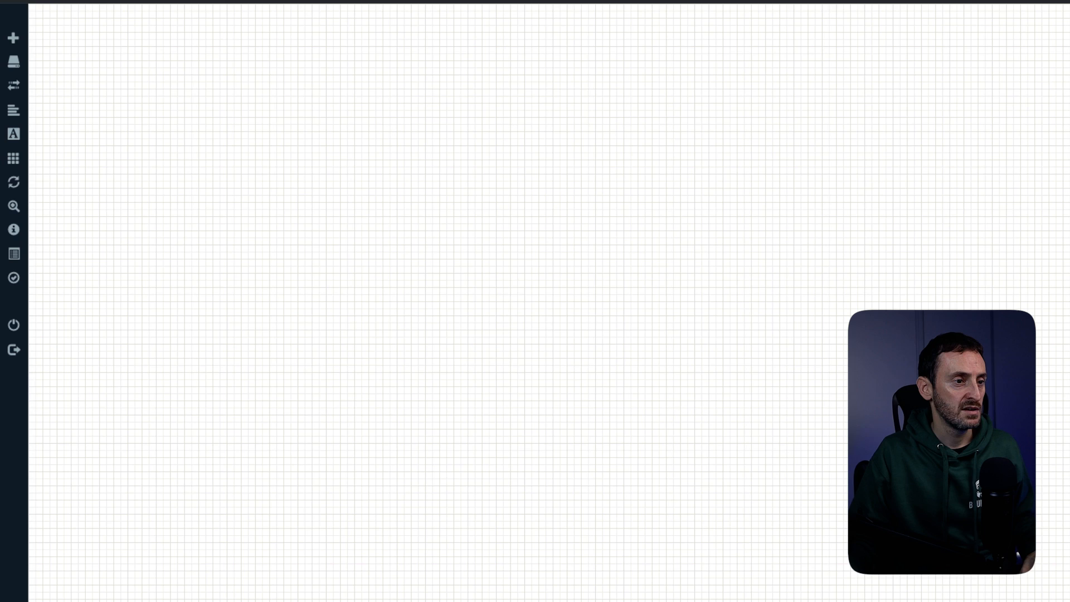
- Add a Virtual PC (VPCS) node to the test lab canvas and start it
right_click(415, 219)
key(Escape)
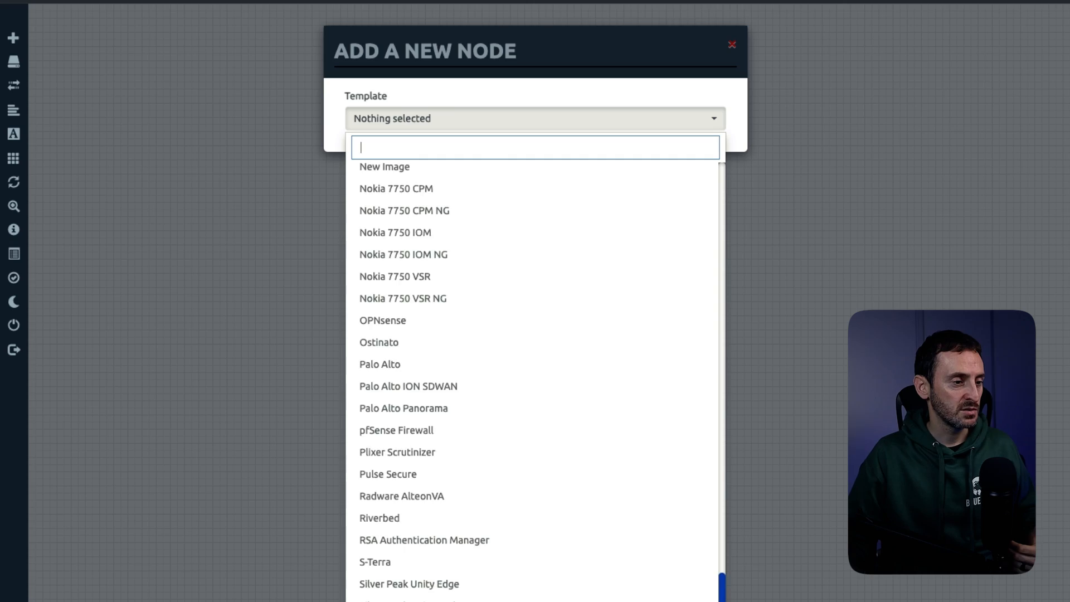
scroll(535, 379, down, 5)
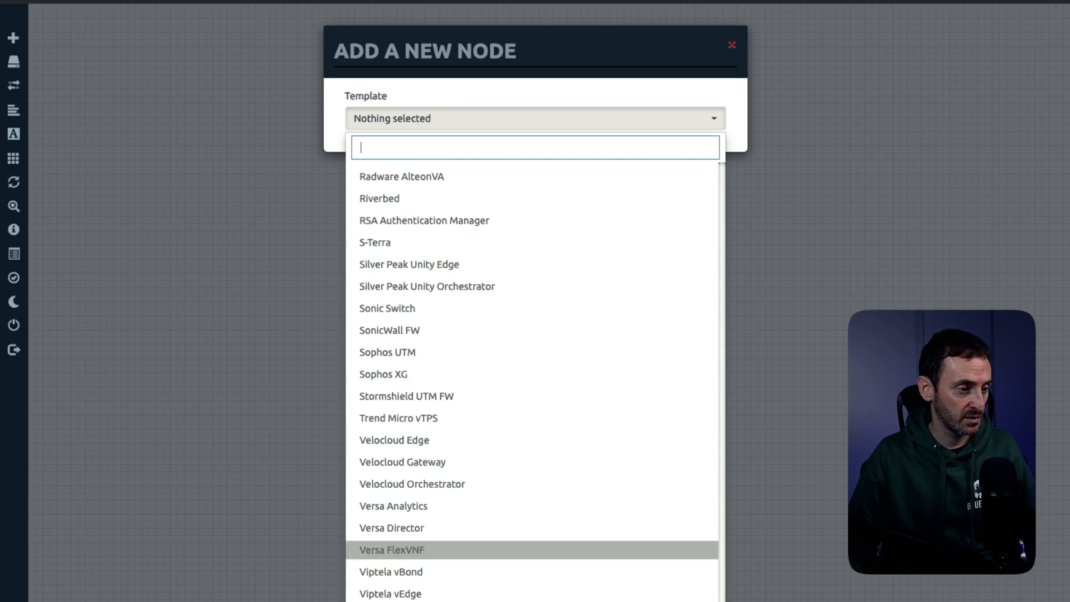
click(446, 601)
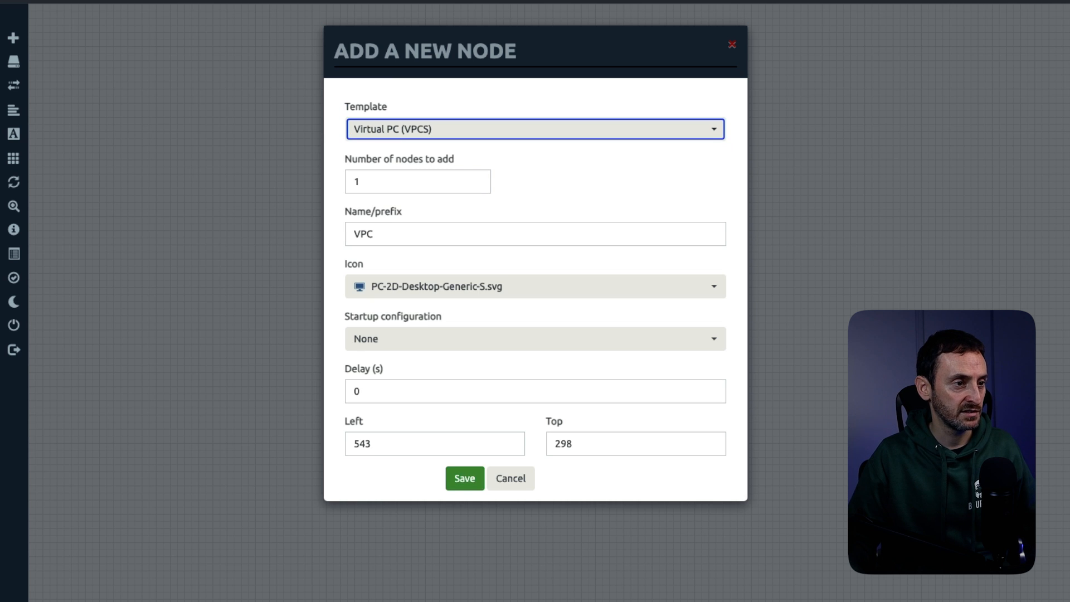
click(464, 478)
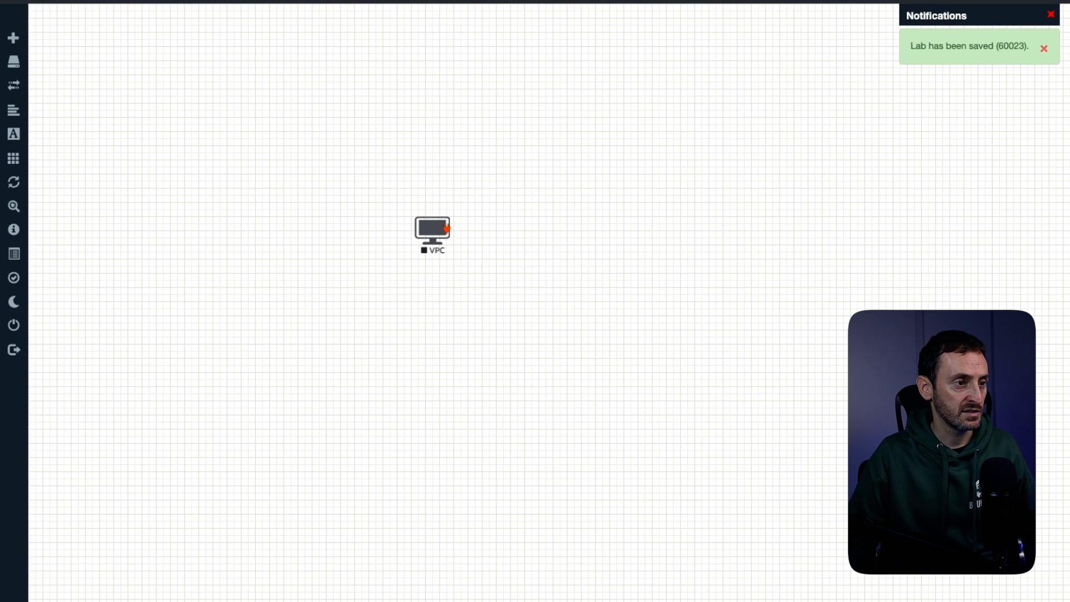
right_click(446, 228)
click(474, 258)
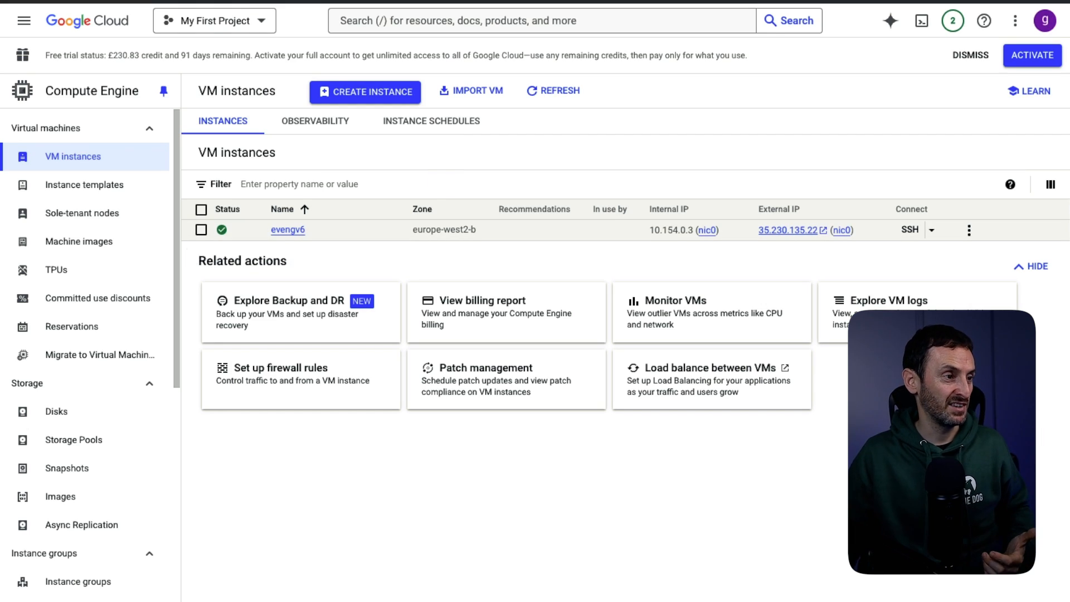
- Select and stop evengv6, then switch to Images in the Compute Engine sidebar
click(201, 230)
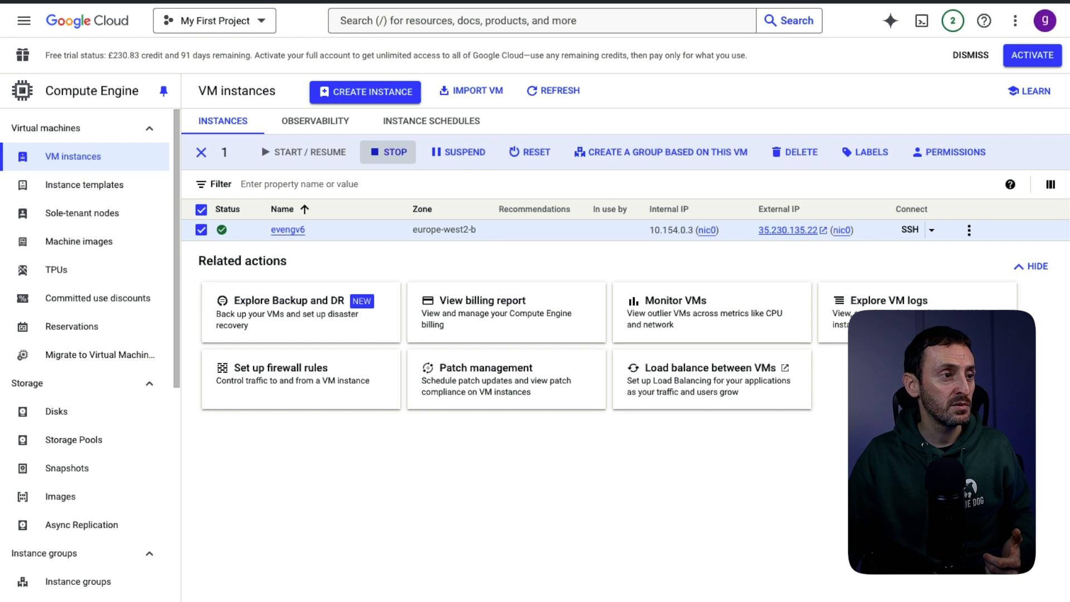
click(388, 151)
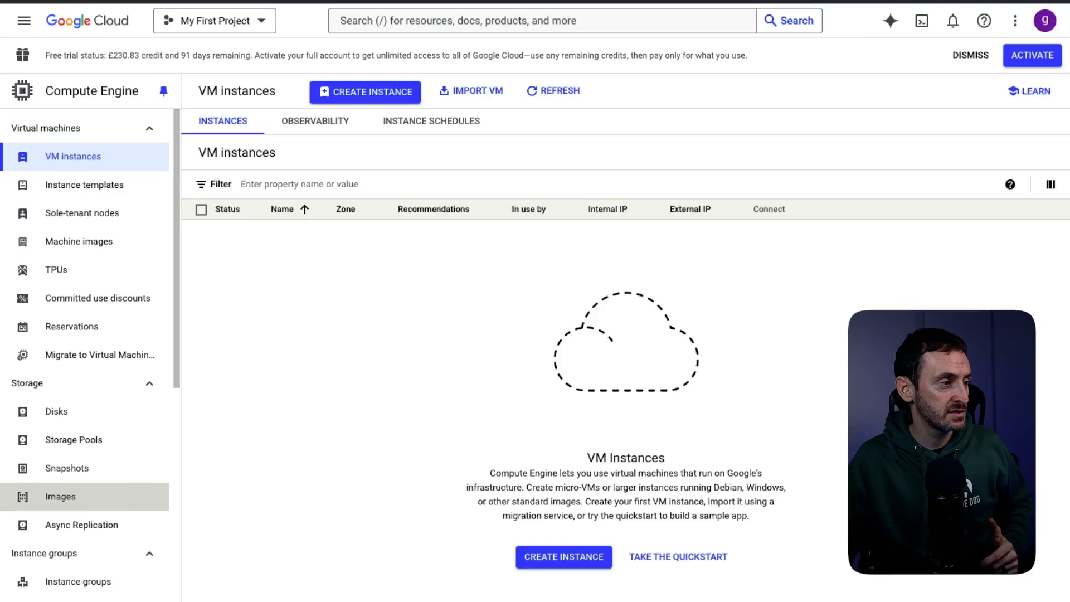
click(60, 496)
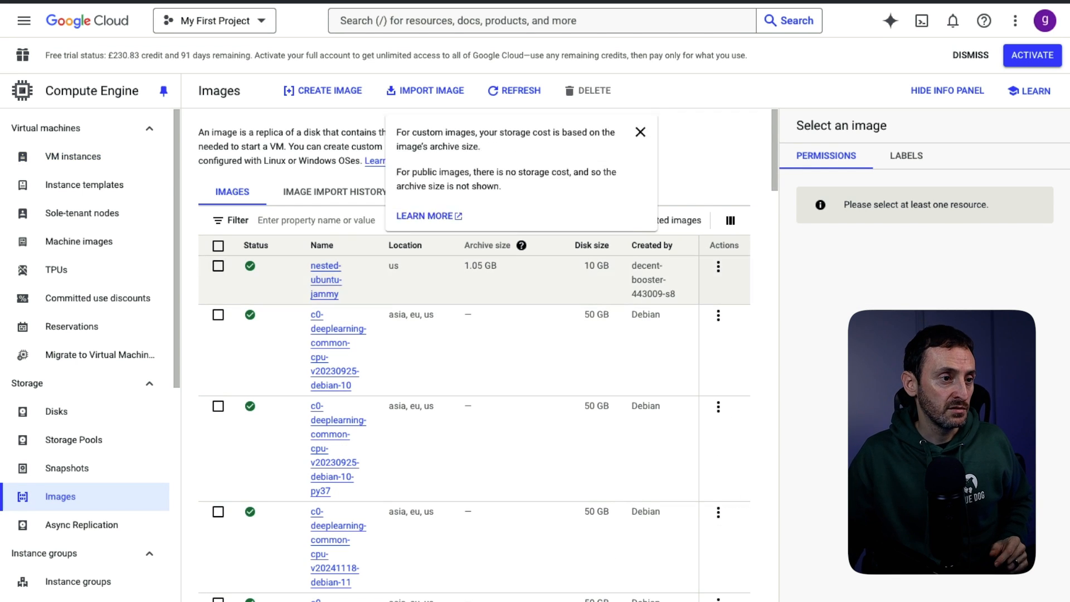
- Delete the nested-ubuntu-jammy custom image, then go to the VPC networks page
click(218, 265)
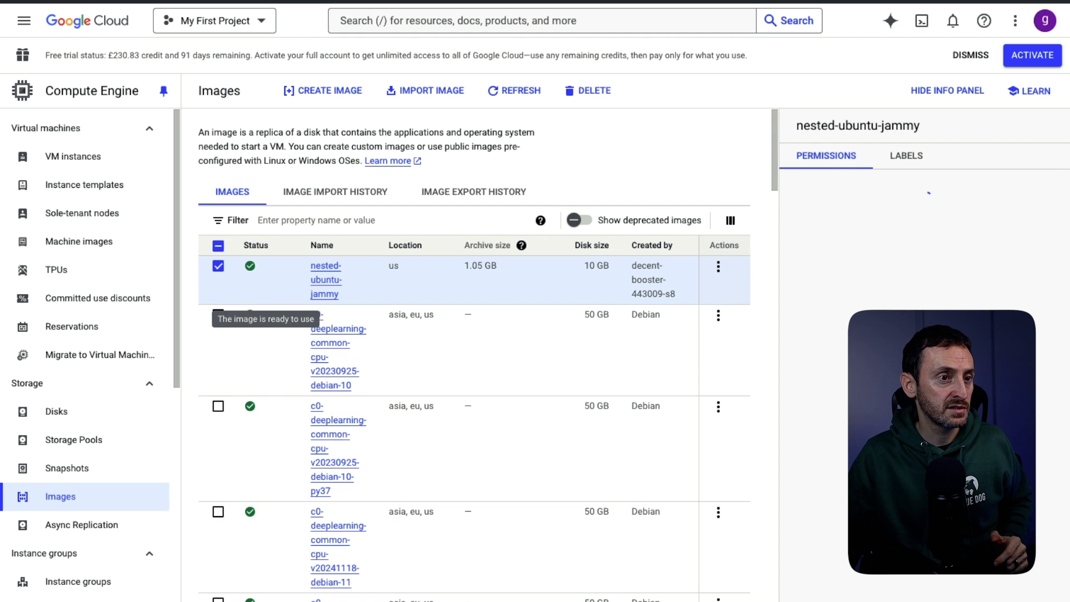
click(588, 91)
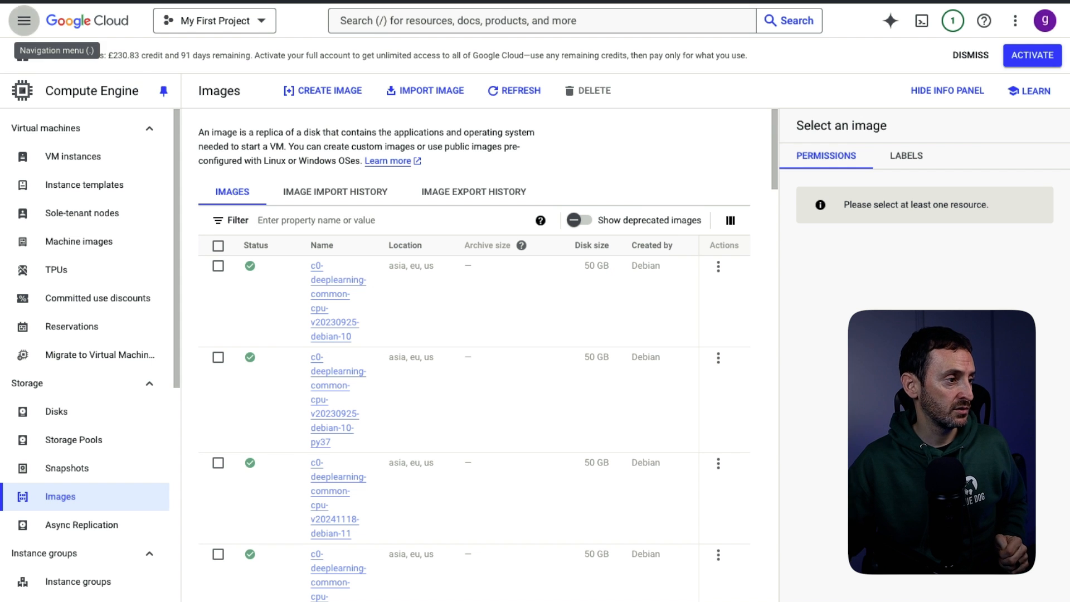
click(24, 21)
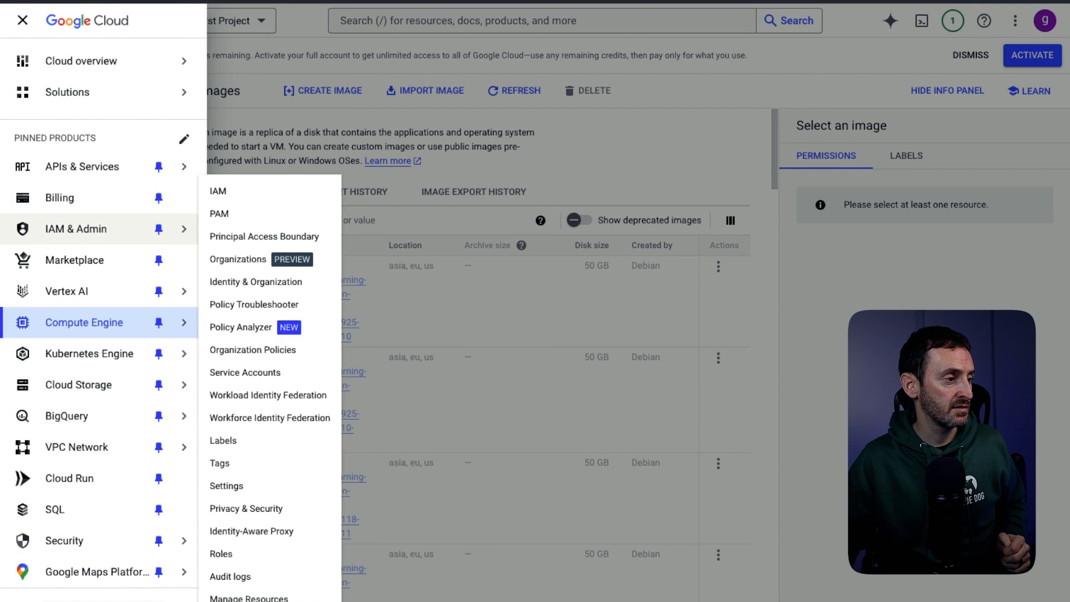
mouse_move(106, 447)
click(239, 456)
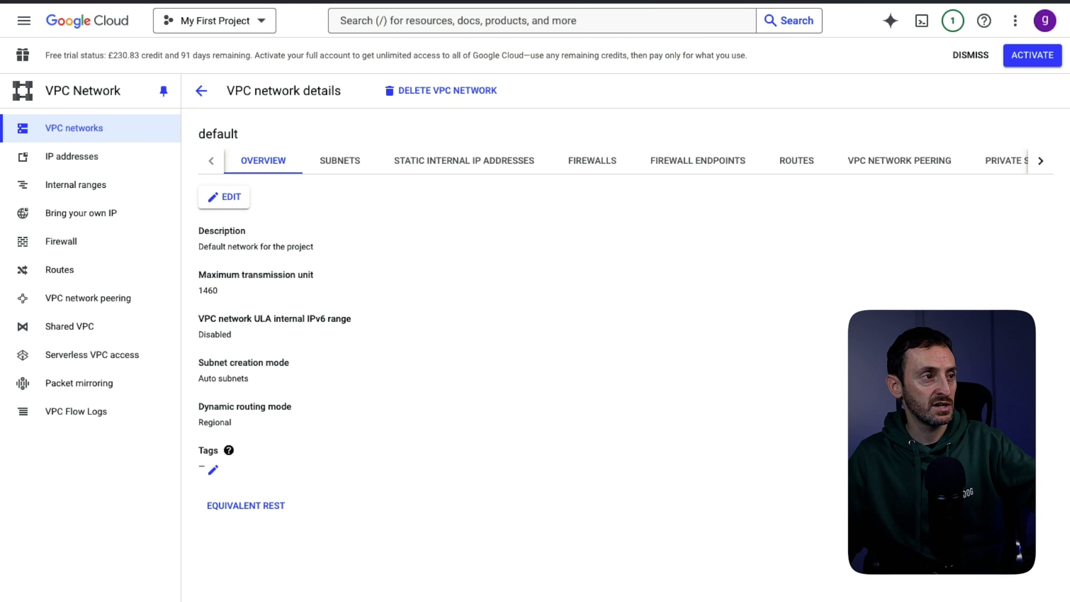
- In the default network's firewall rules, delete eveng-egress and eveng-ingress from the vpc-firewall-rules group
click(592, 161)
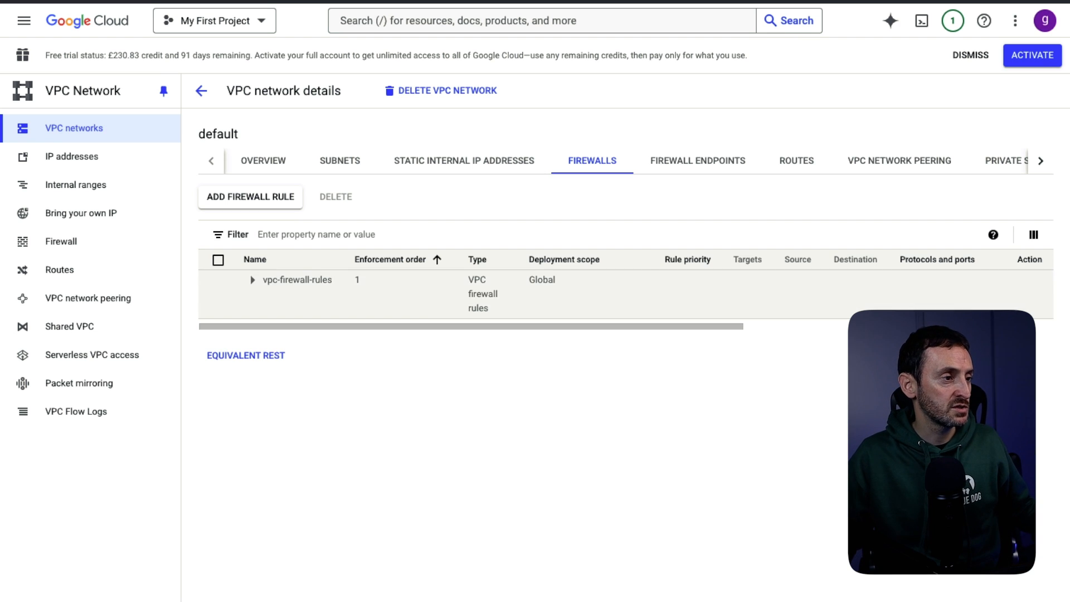
click(252, 280)
click(218, 328)
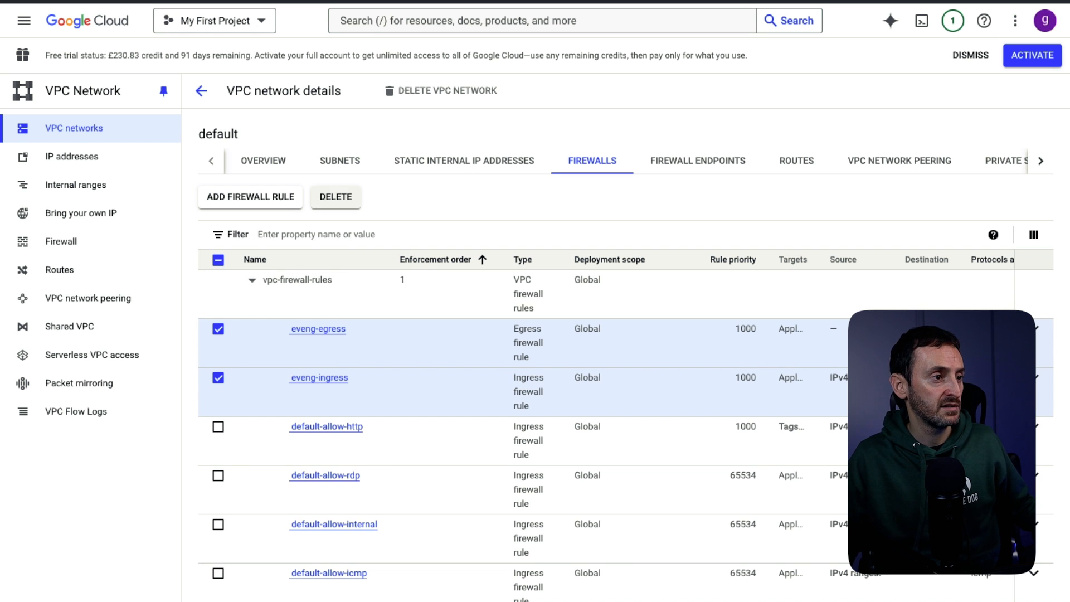
click(335, 196)
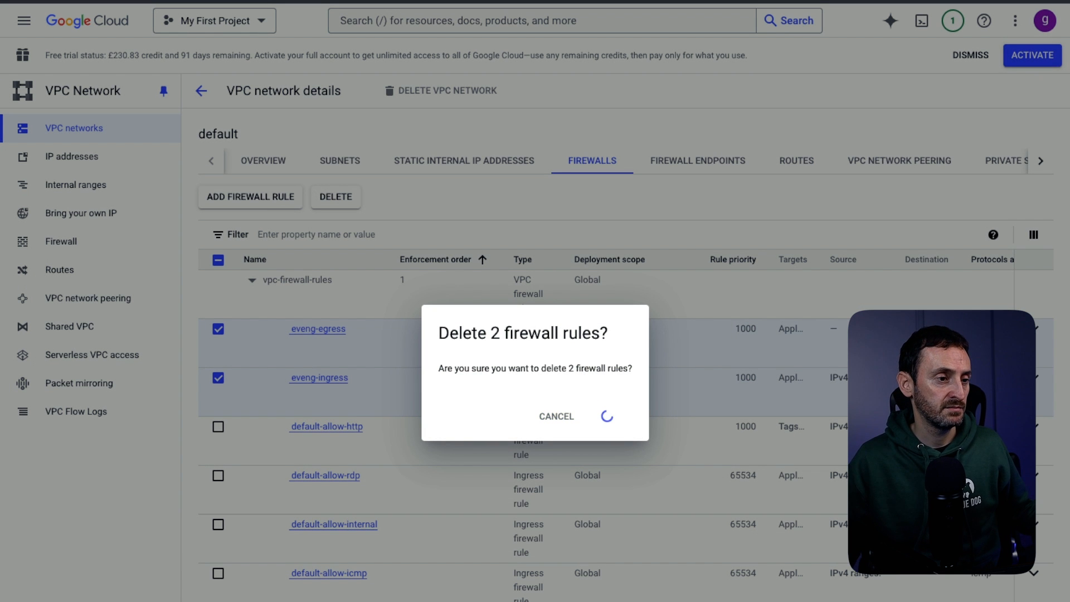